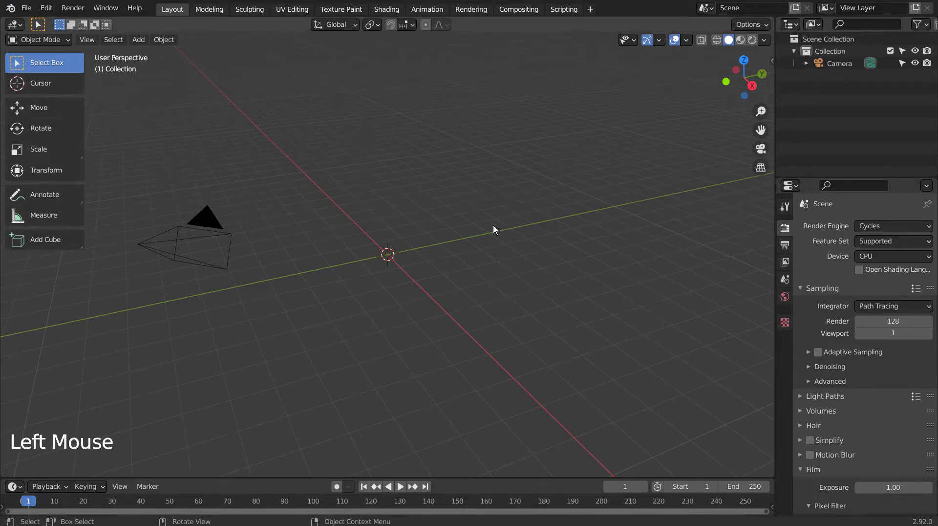
Import the snow-3373432_960_720 picture as an image plane at the scene origin
key(shift+a)
mouse_move(490, 359)
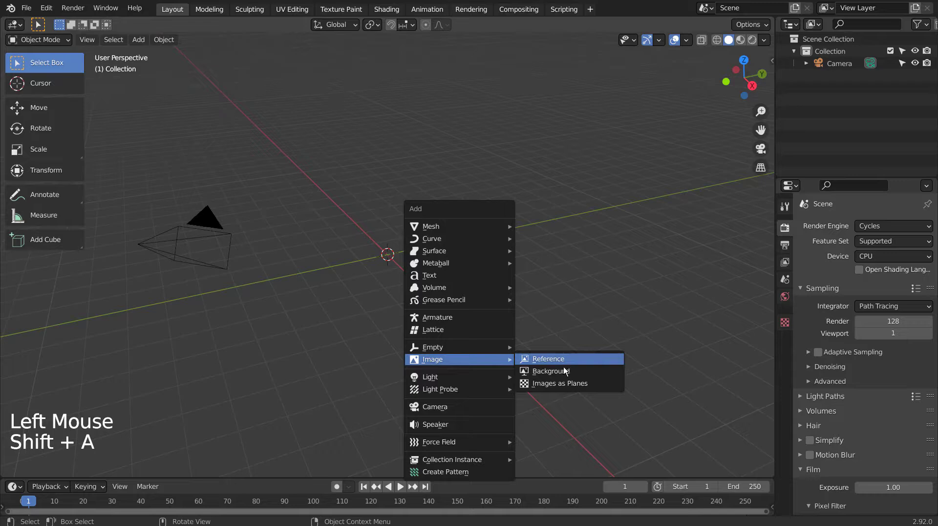
click(564, 382)
double_click(360, 139)
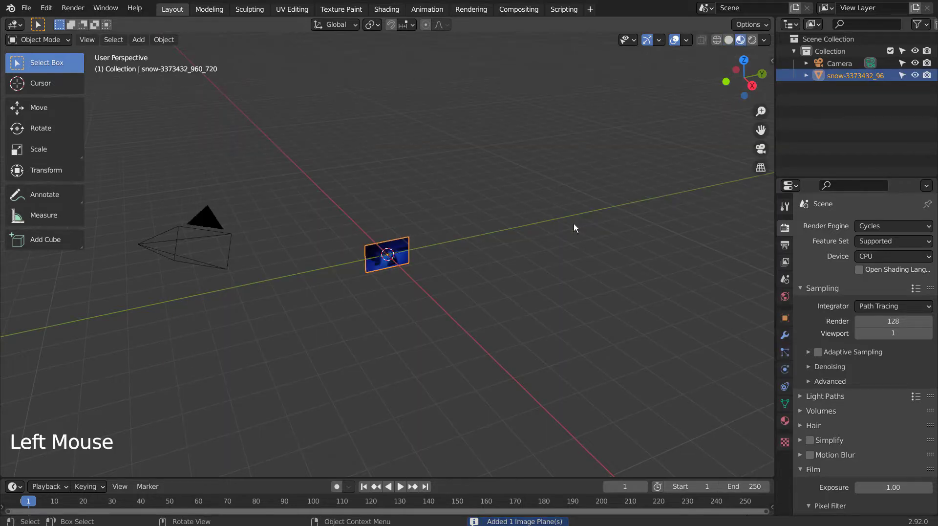
Add a mesh plane and raise it above the snow picture in the right side view
key(KP_1)
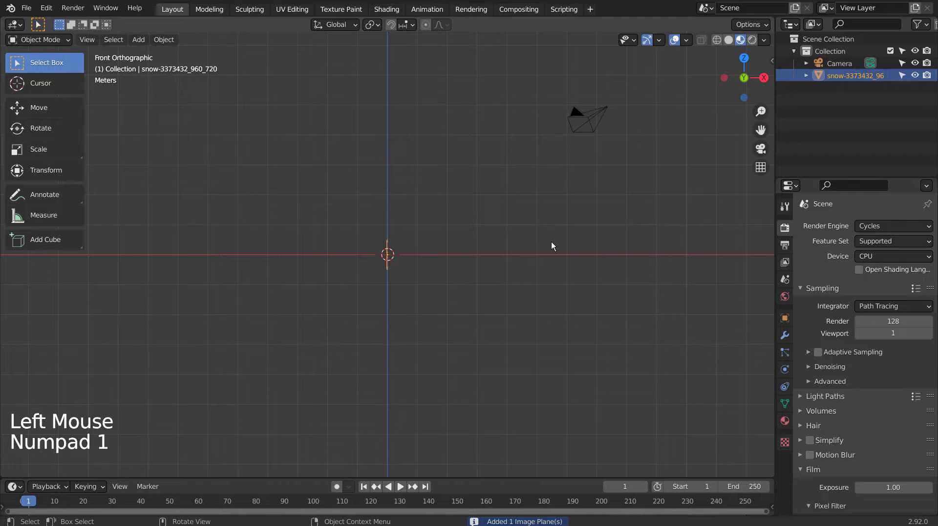
key(KP_3)
scroll(551, 242, up, 12)
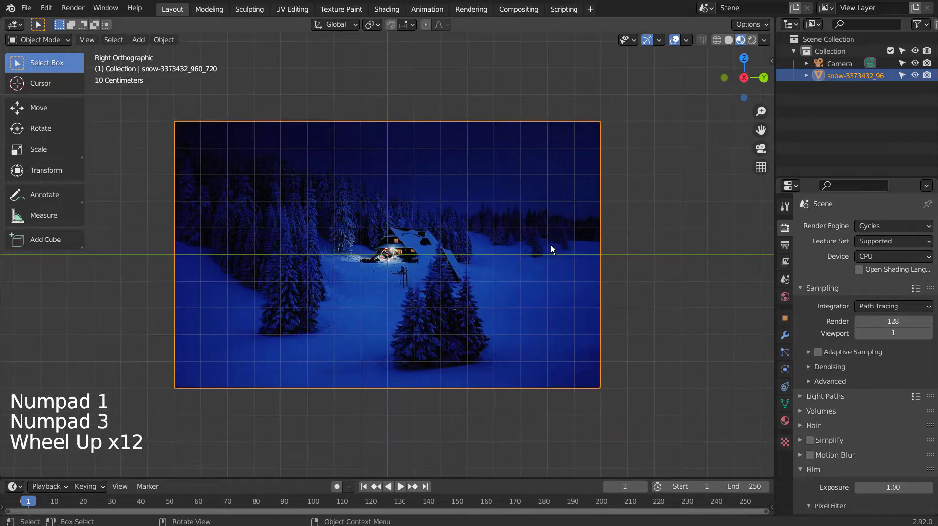
scroll(550, 245, down, 9)
click(555, 245)
key(shift+a)
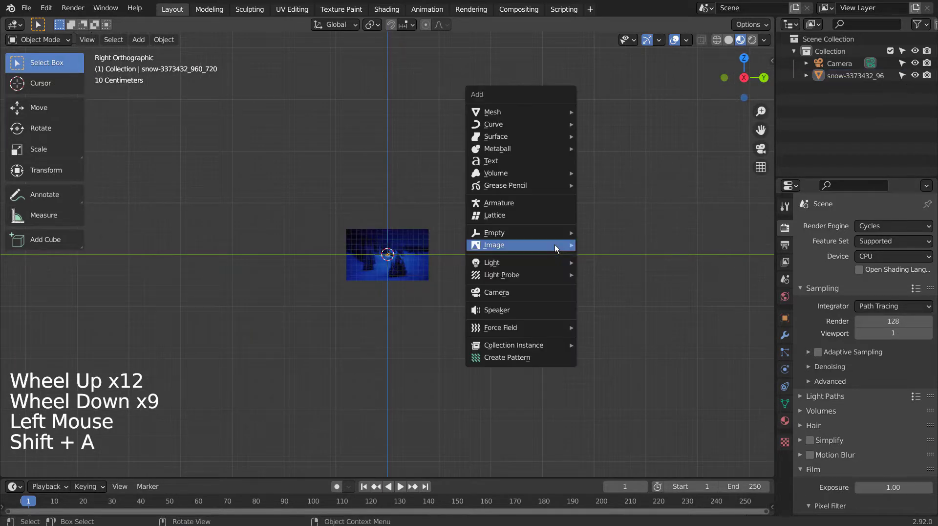
mouse_move(554, 103)
click(598, 112)
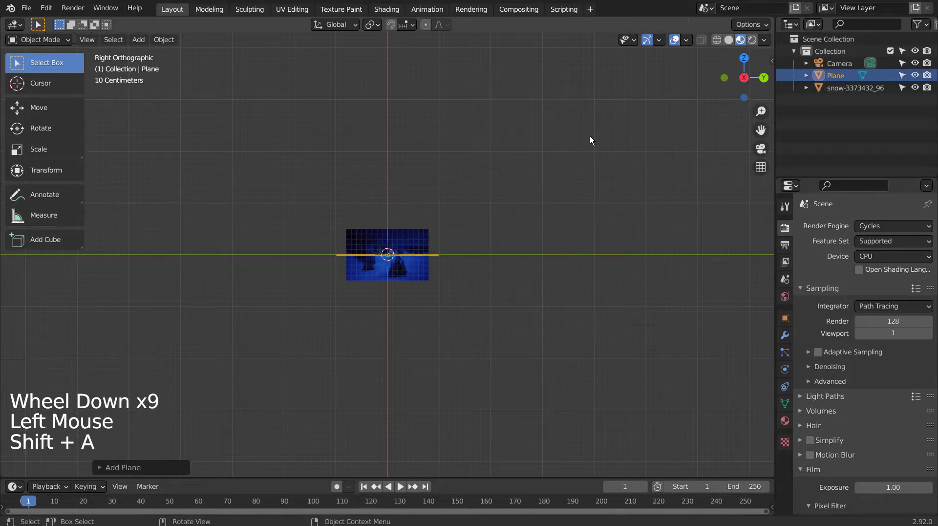
key(g)
click(591, 122)
Move the new plane about 1.2 m along global X so it extends in front of the picture
middle_drag(590, 122, 507, 253)
key(g)
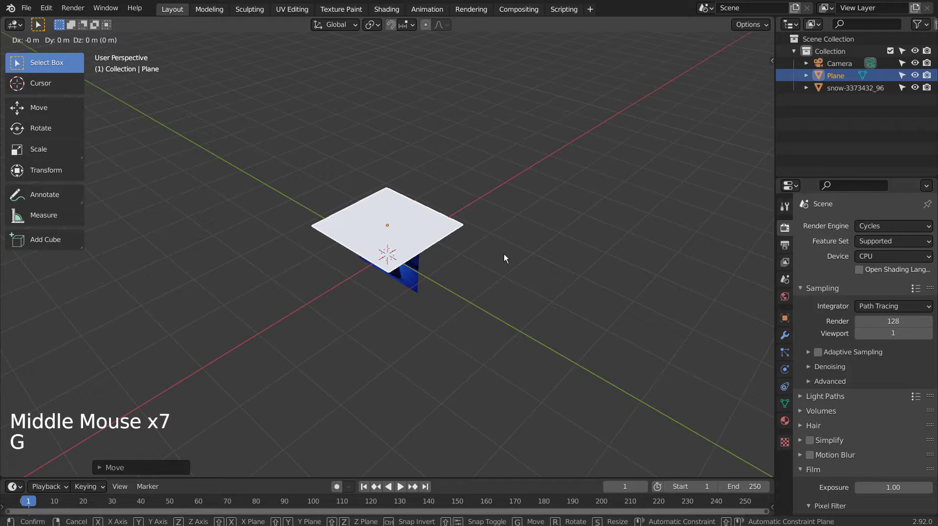
key(x)
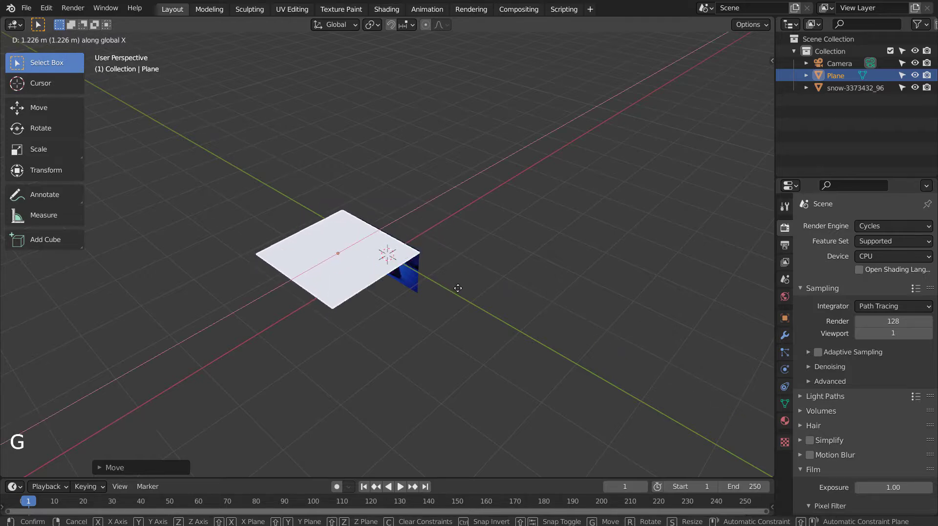
click(459, 288)
Align the camera to the right side view and fly it back until its frame fits just inside the snow picture
middle_drag(476, 280, 546, 237)
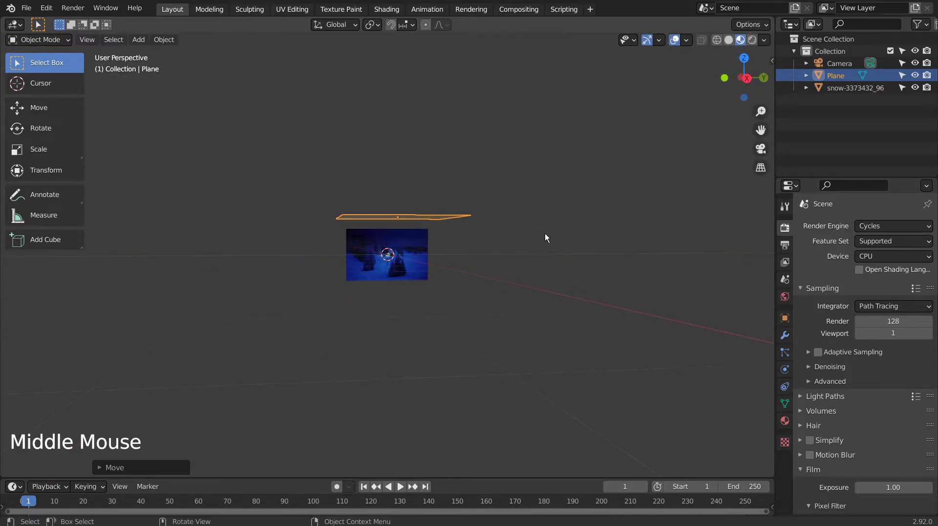
key(KP_1)
key(KP_3)
scroll(542, 238, up, 5)
scroll(541, 235, up, 3)
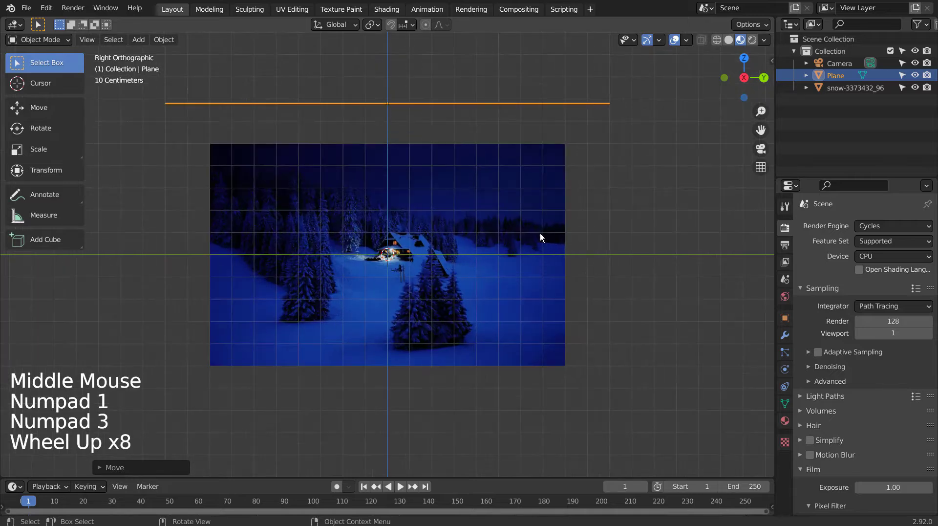
key(ctrl+alt+KP_0)
key(shift+grave)
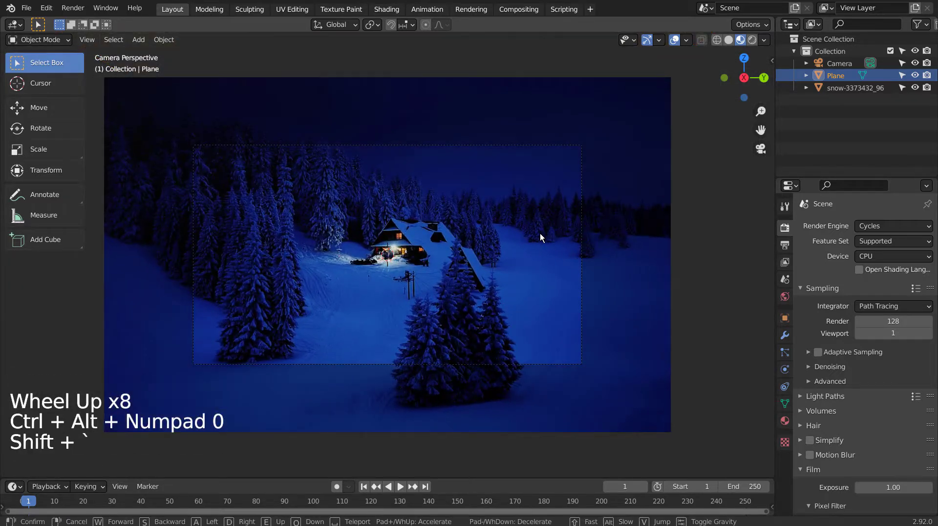
scroll(389, 257, down, 5)
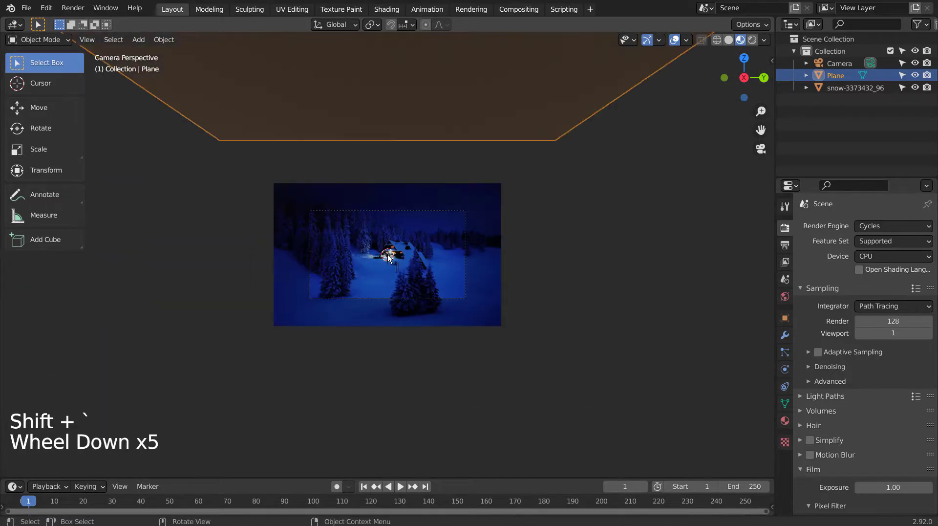
key(shift+grave)
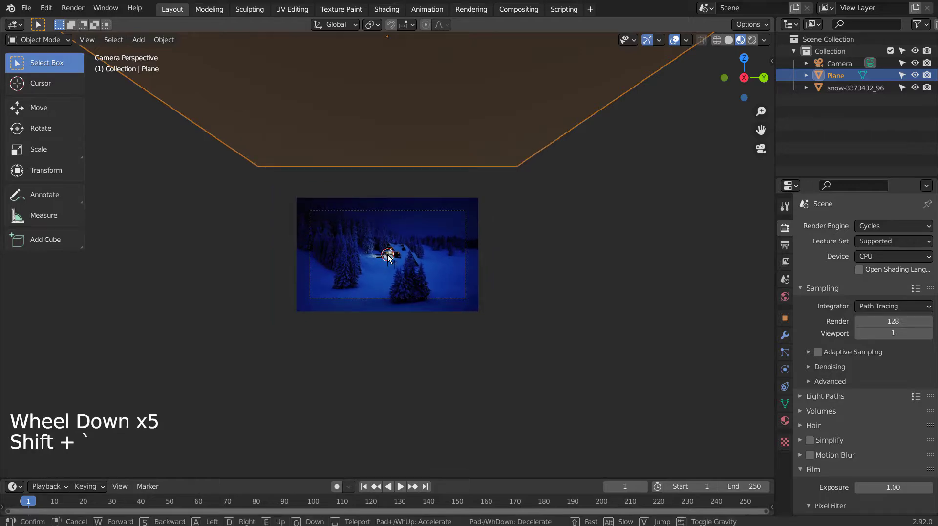
scroll(388, 254, up, 2)
Import the PetrJ_snow_flake2.svg snowflake file as an SVG curve
middle_drag(388, 254, 351, 255)
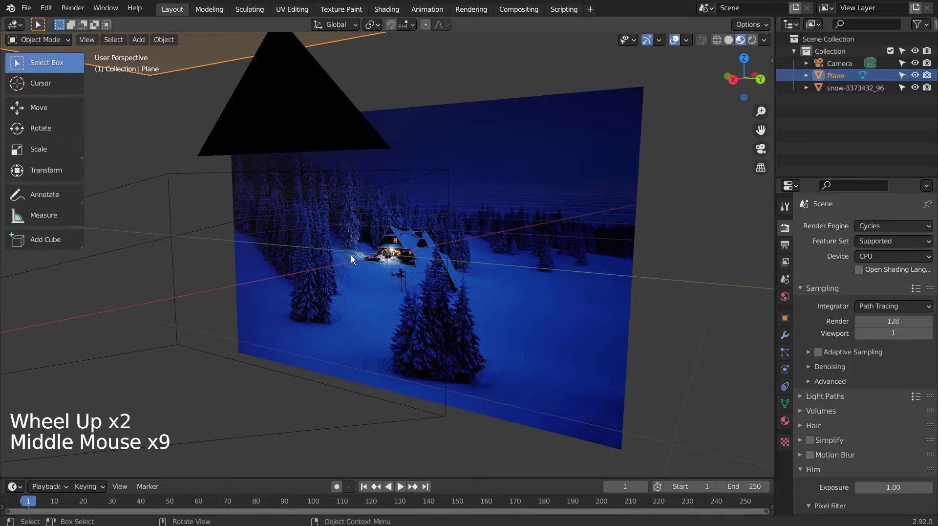
scroll(352, 259, down, 3)
scroll(351, 255, down, 2)
middle_drag(280, 177, 288, 195)
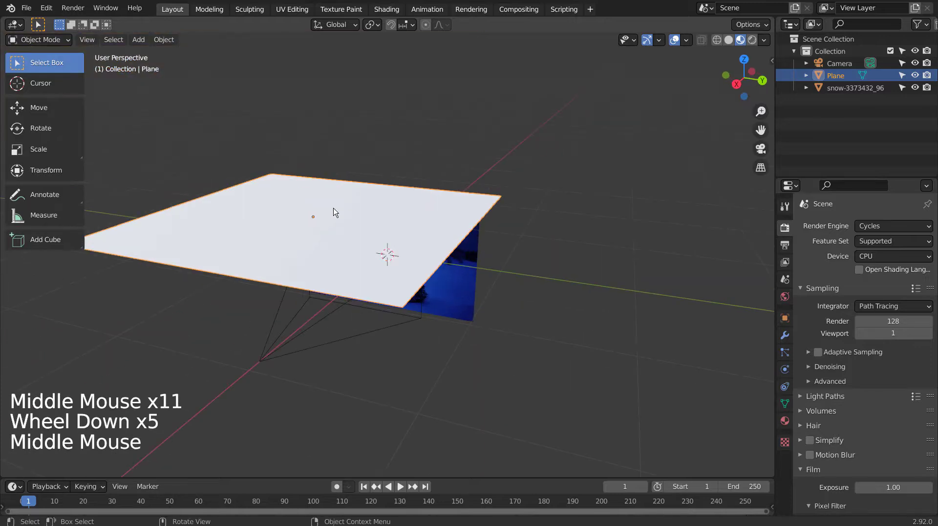
click(214, 60)
click(26, 8)
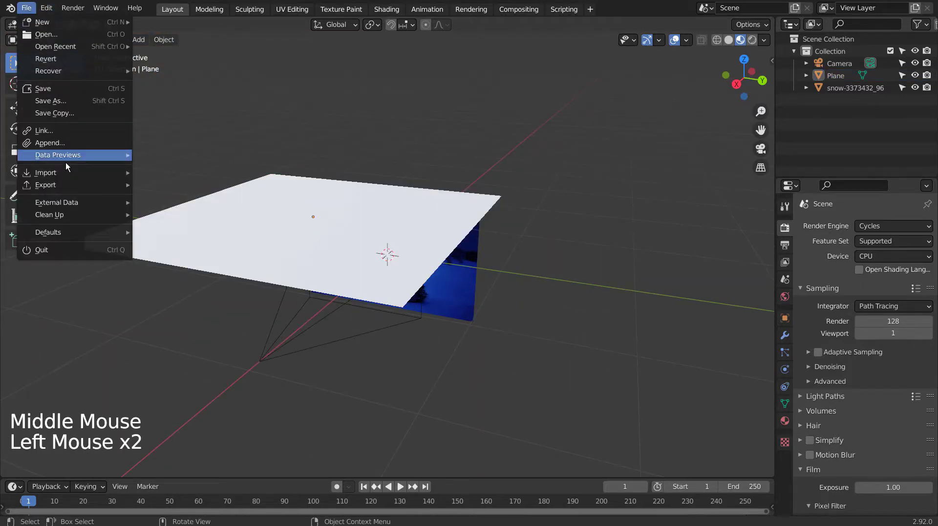
mouse_move(71, 174)
click(224, 208)
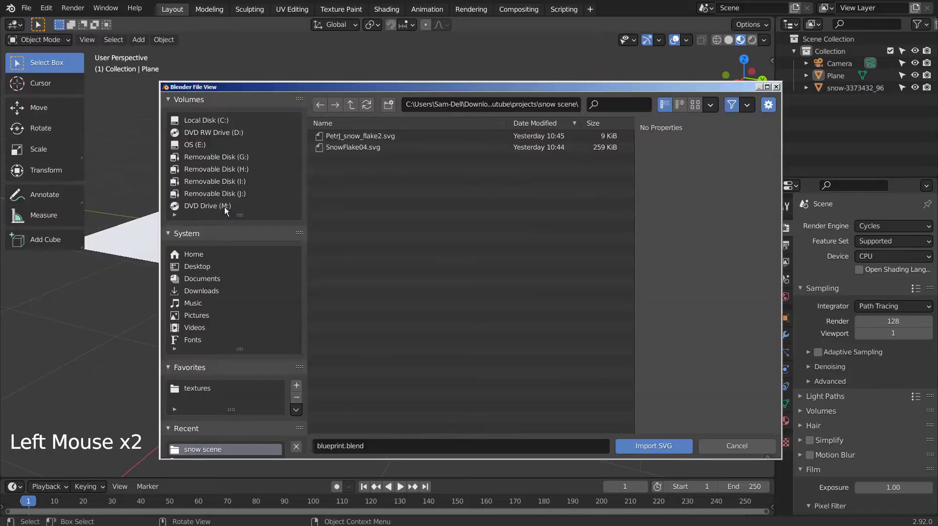
click(367, 136)
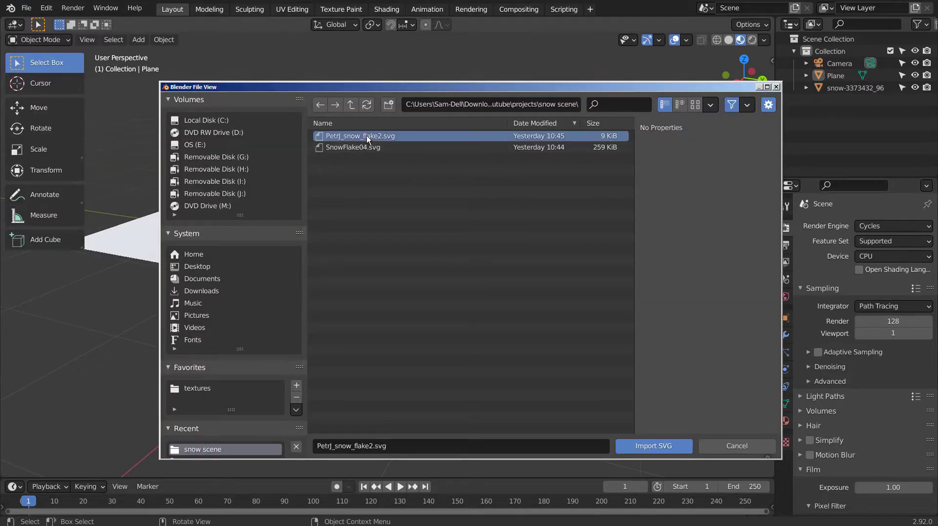
double_click(413, 136)
Find the small imported snowflake near the origin and move it along X behind the picture
key(KP_Decimal)
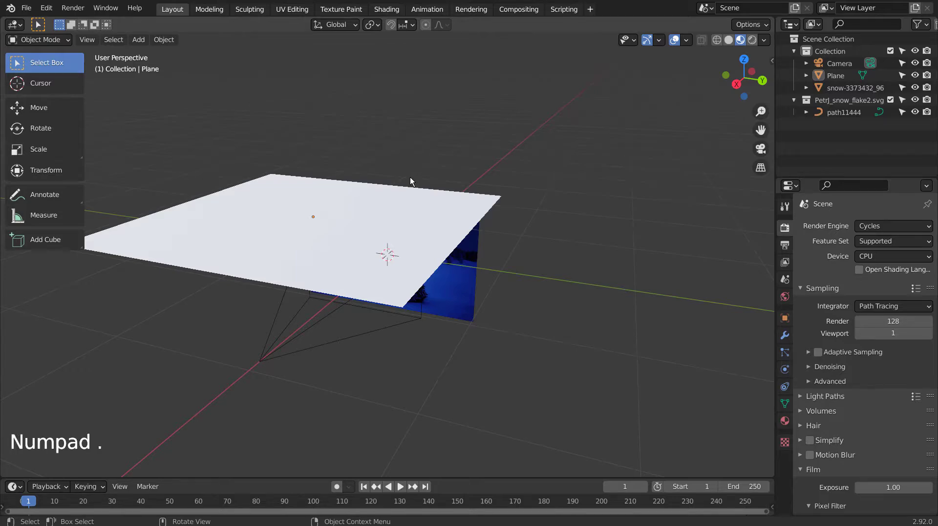
scroll(456, 314, up, 2)
middle_drag(456, 314, 376, 312)
scroll(429, 262, up, 10)
scroll(360, 271, up, 4)
scroll(360, 271, up, 3)
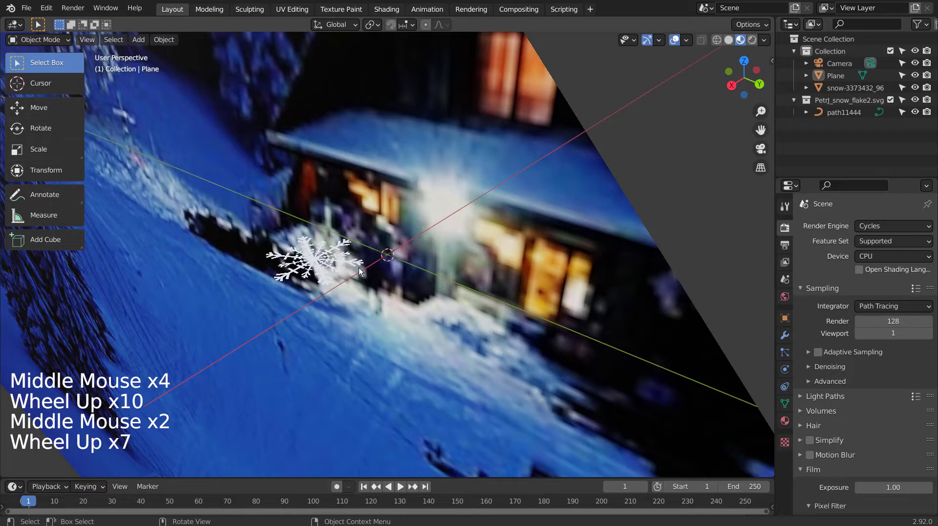
middle_drag(361, 272, 381, 294)
click(314, 280)
key(g)
key(x)
click(292, 288)
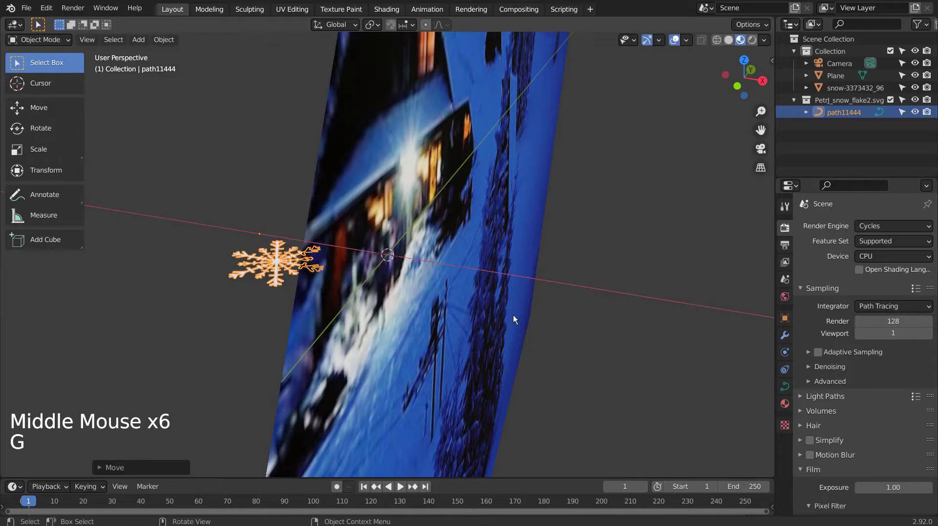
Add a particle system to the white plane above the picture
middle_drag(513, 314, 294, 218)
scroll(345, 297, down, 7)
scroll(344, 297, down, 4)
scroll(377, 272, down, 9)
middle_drag(293, 218, 278, 182)
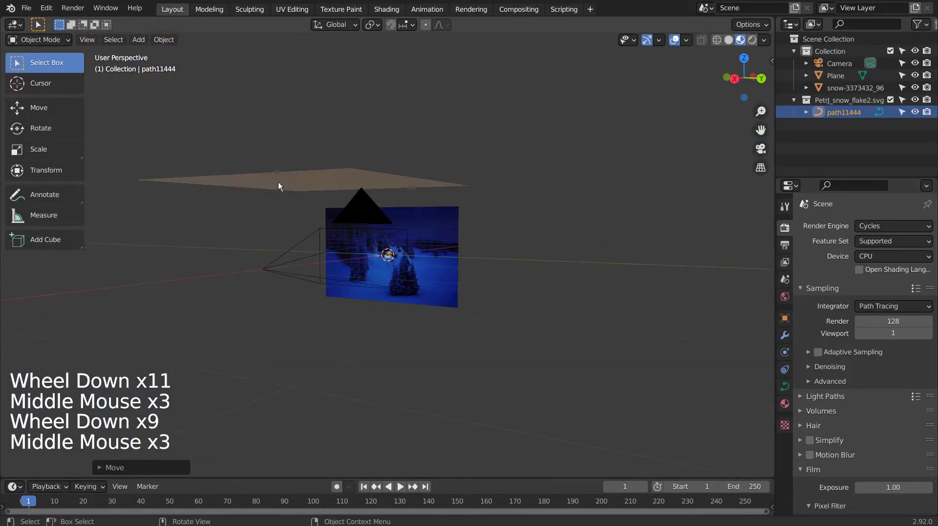
click(294, 172)
click(785, 352)
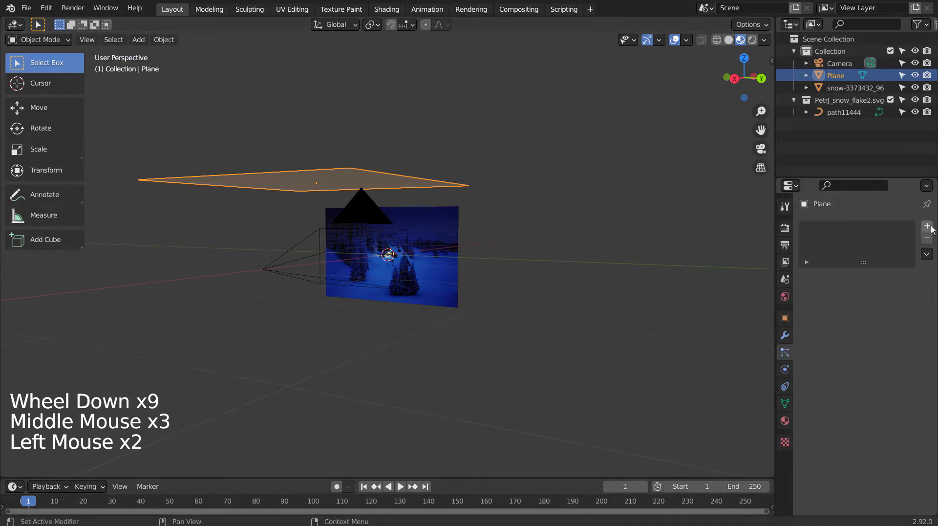
click(930, 225)
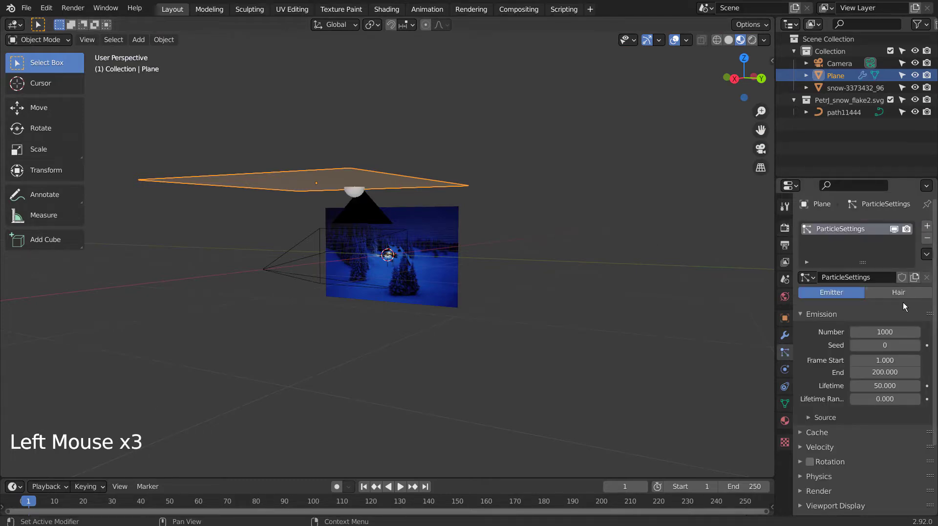
Render the plane's particles as Object, using the snowflake curve path11444 as the instance
scroll(902, 310, down, 8)
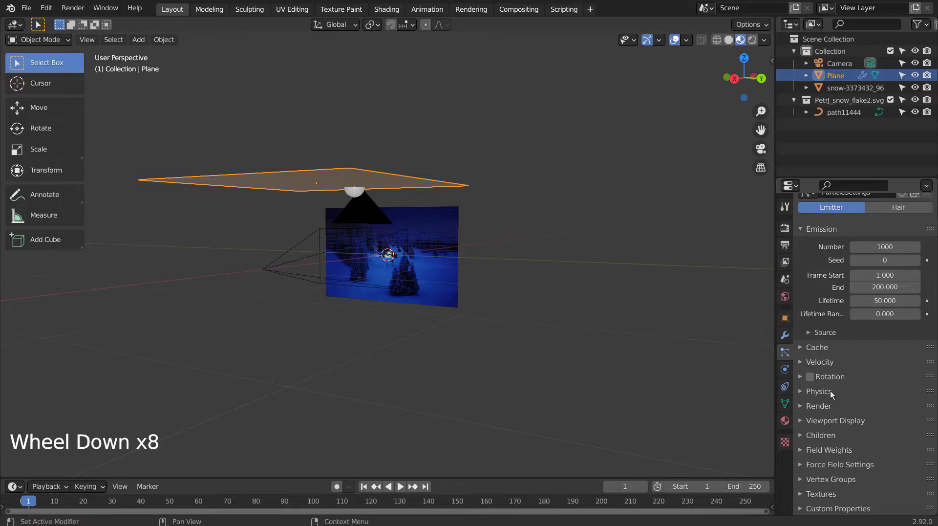
click(803, 406)
scroll(803, 403, down, 6)
click(887, 308)
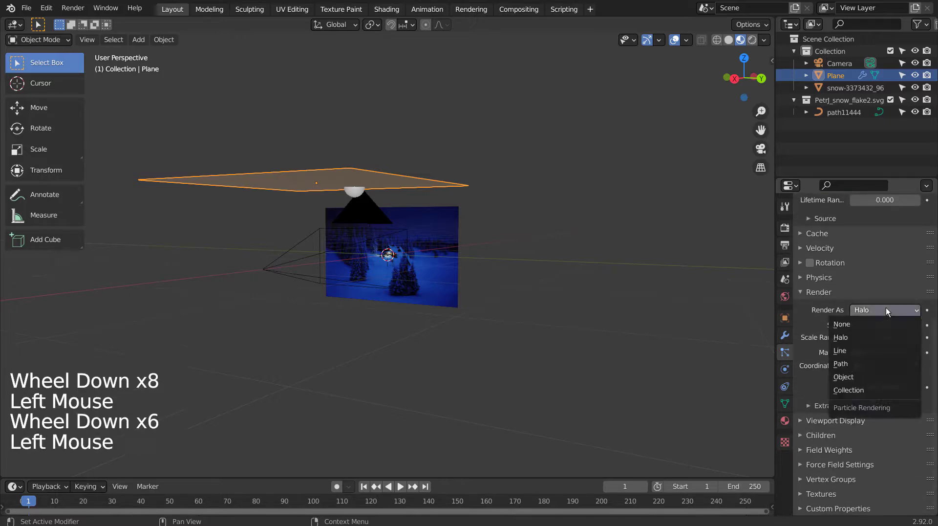
click(851, 375)
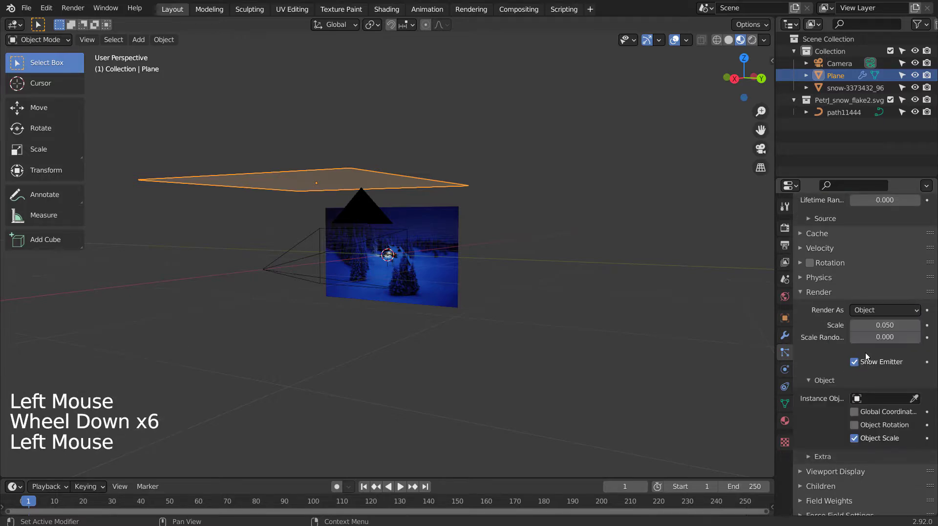
click(858, 398)
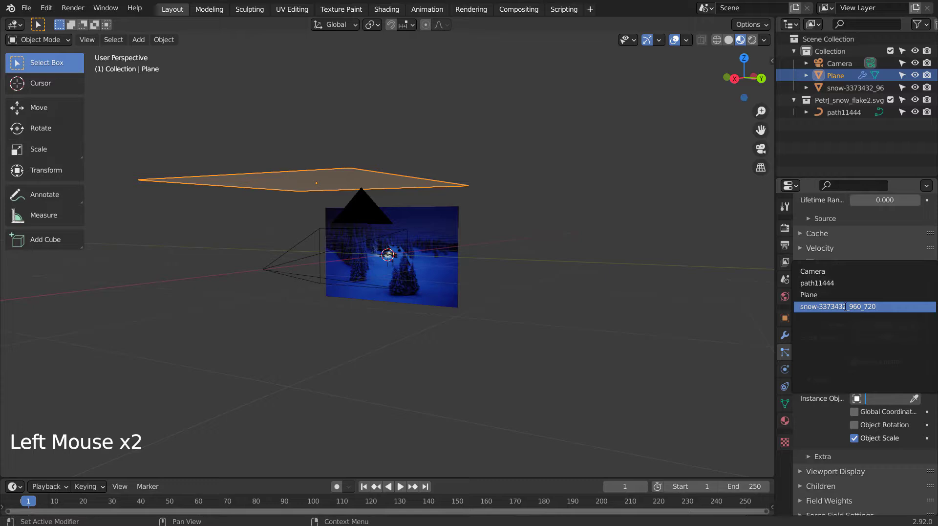
click(831, 283)
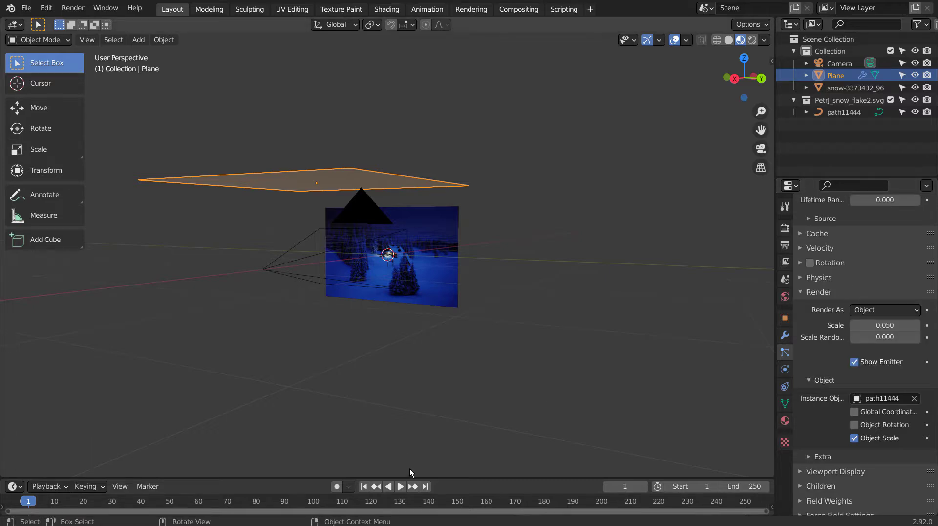
Play the particle animation and set the particles' render scale to 2
click(400, 486)
mouse_move(409, 322)
middle_down()
mouse_move(467, 360)
mouse_move(408, 320)
middle_up()
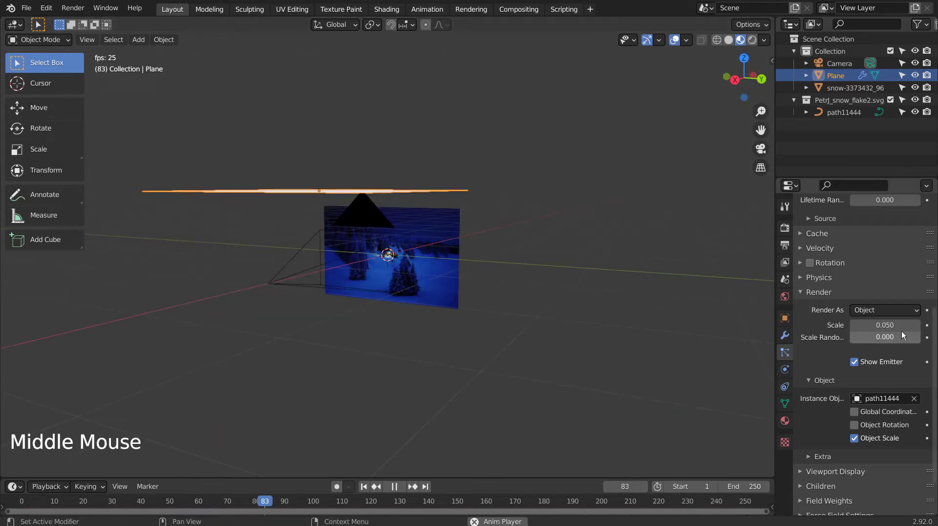
click(885, 325)
text(2)
middle_drag(558, 314, 478, 373)
scroll(576, 300, up, 2)
scroll(576, 300, up, 1)
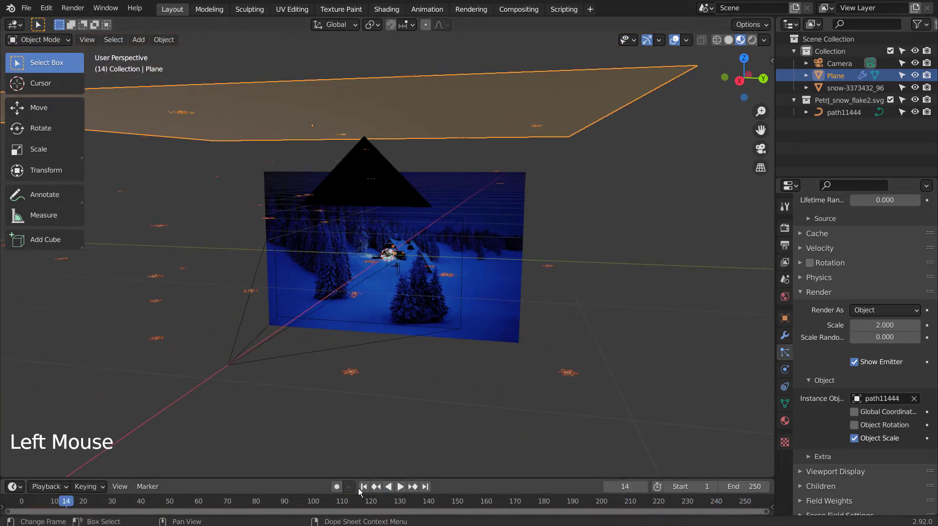
Set the particle lifetime to 250 frames and preview the falling snowflakes
scroll(857, 325, up, 7)
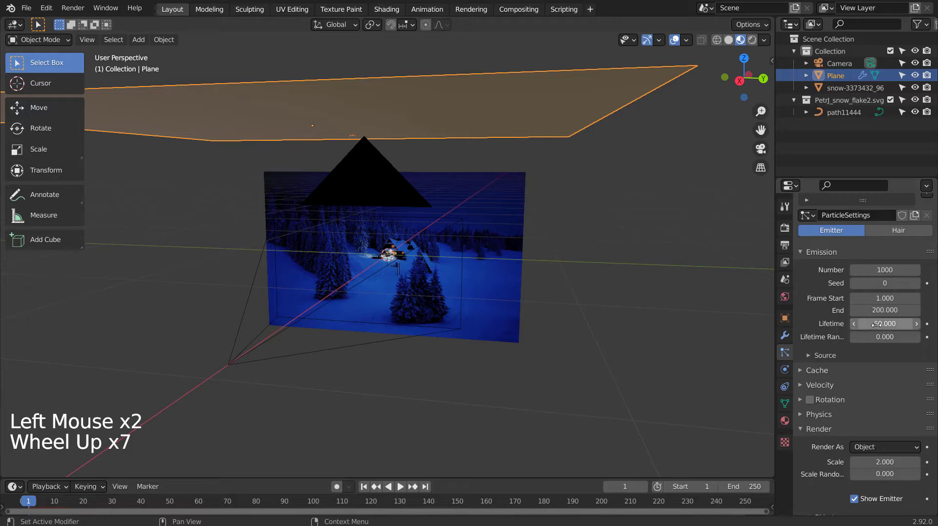
click(877, 324)
text(2)
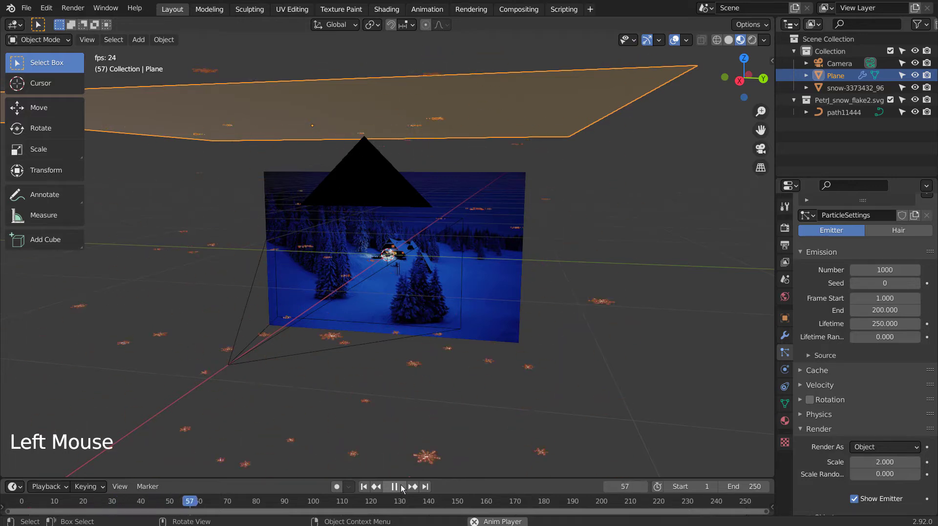
click(401, 487)
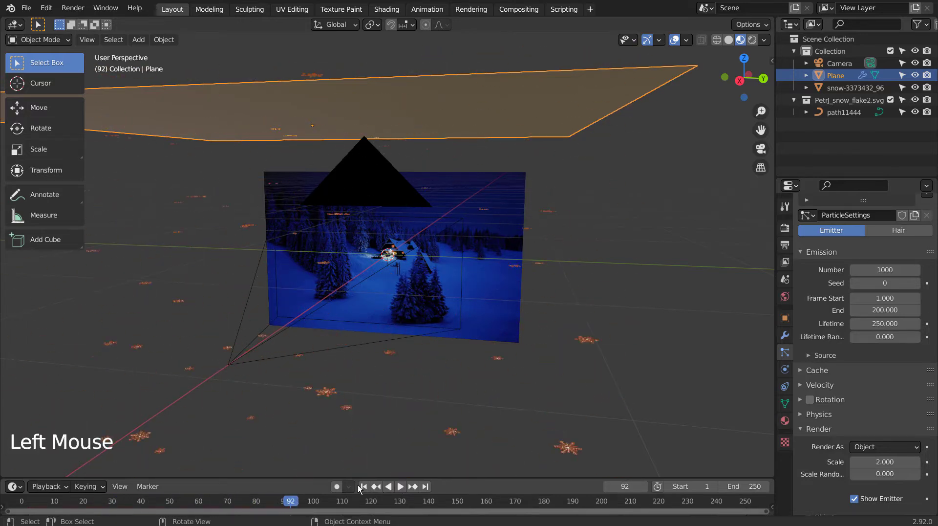
middle_drag(456, 455, 375, 440)
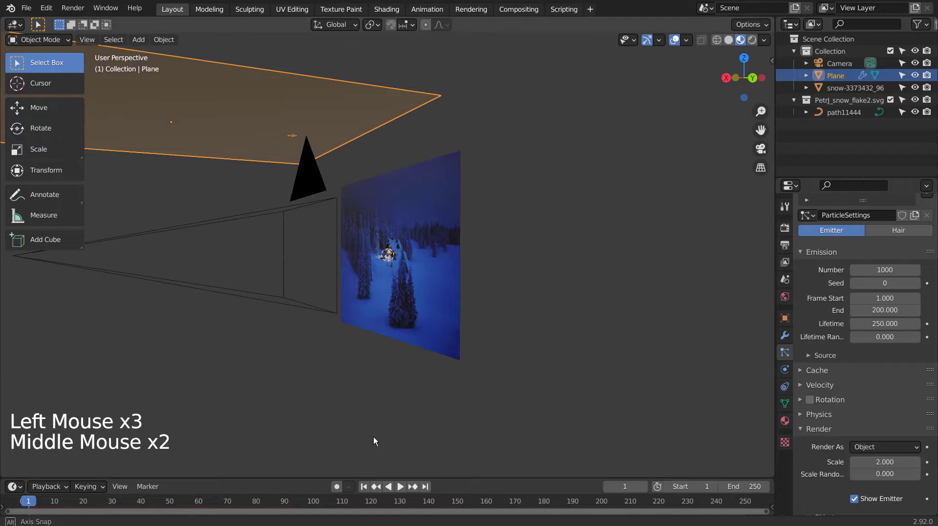
Rotate the snowflake curve path11444 by 90° about the global Y axis
middle_drag(370, 373, 371, 405)
middle_click(370, 400)
scroll(370, 400, up, 6)
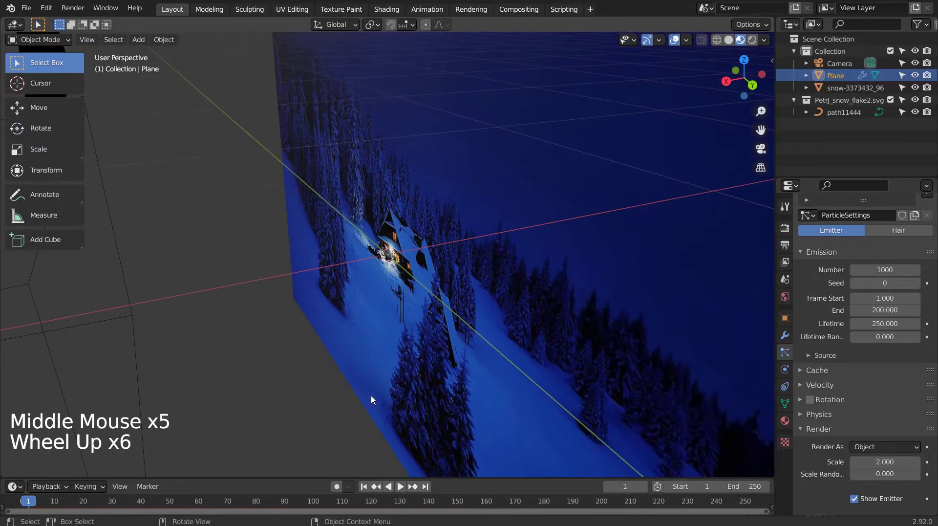
click(837, 114)
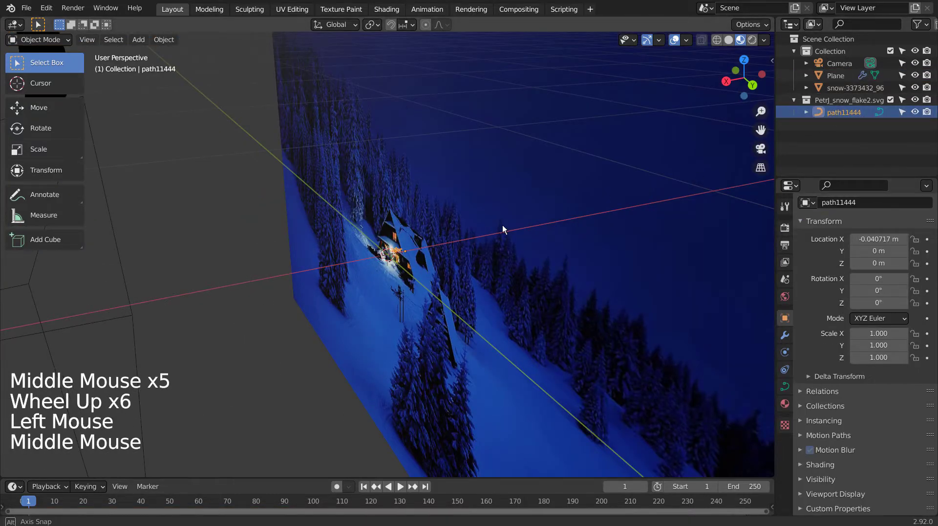
middle_drag(503, 225, 406, 248)
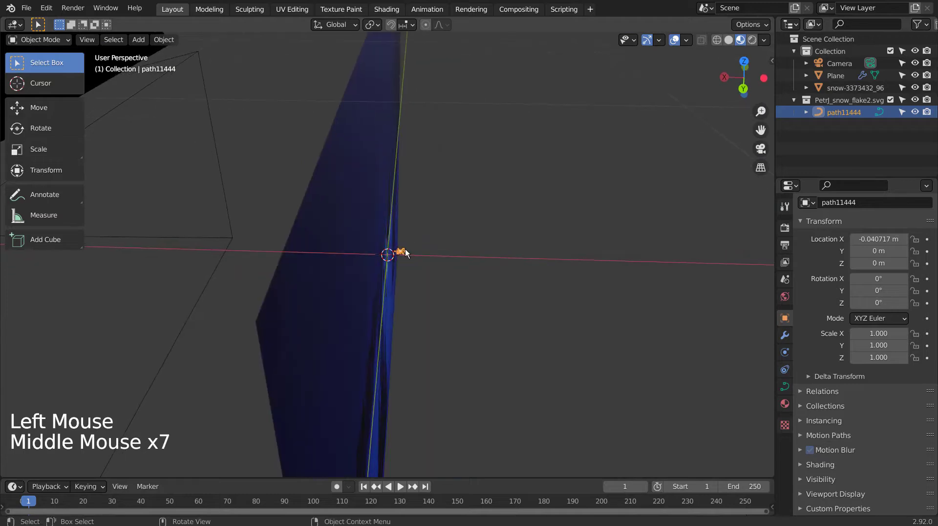
middle_click(440, 257)
text(rx90)
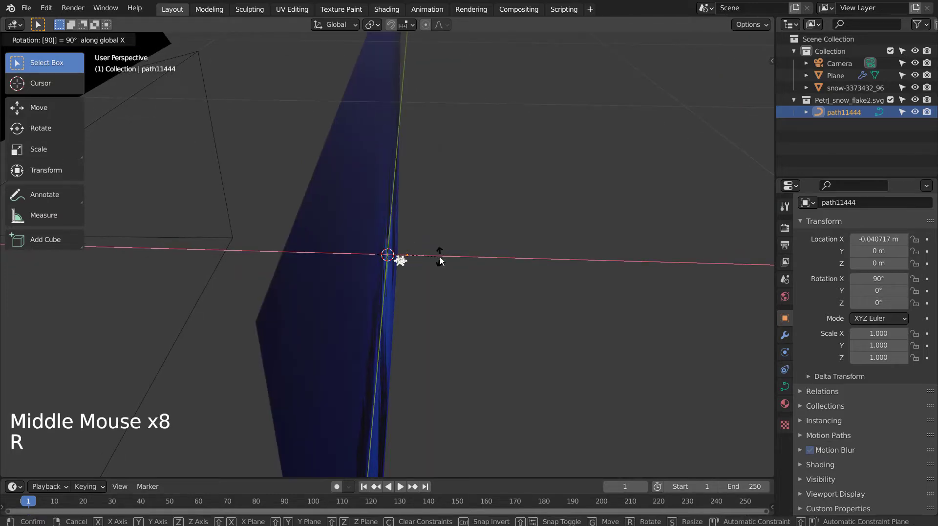
text(y)
key(Return)
Try to apply all transforms to the rotated snowflake curve
middle_drag(449, 283, 339, 271)
middle_click(339, 271)
key(ctrl+a)
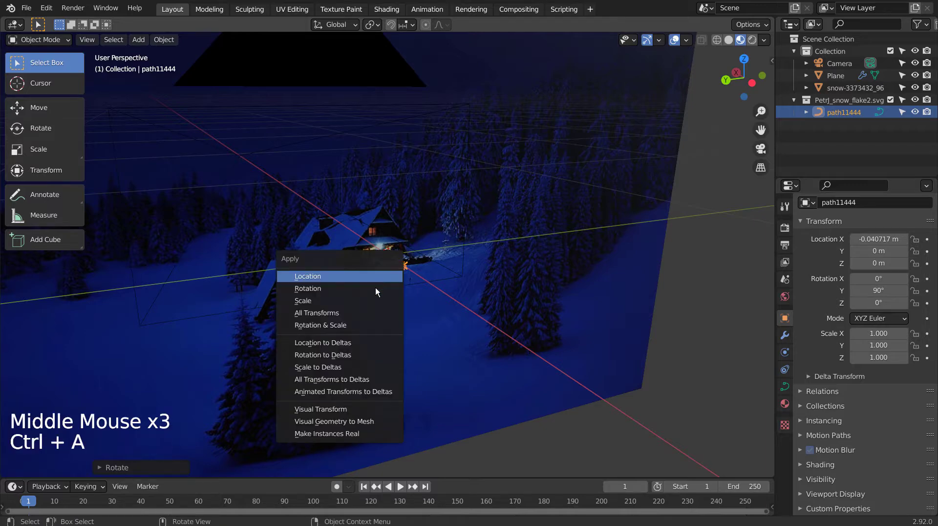
click(372, 312)
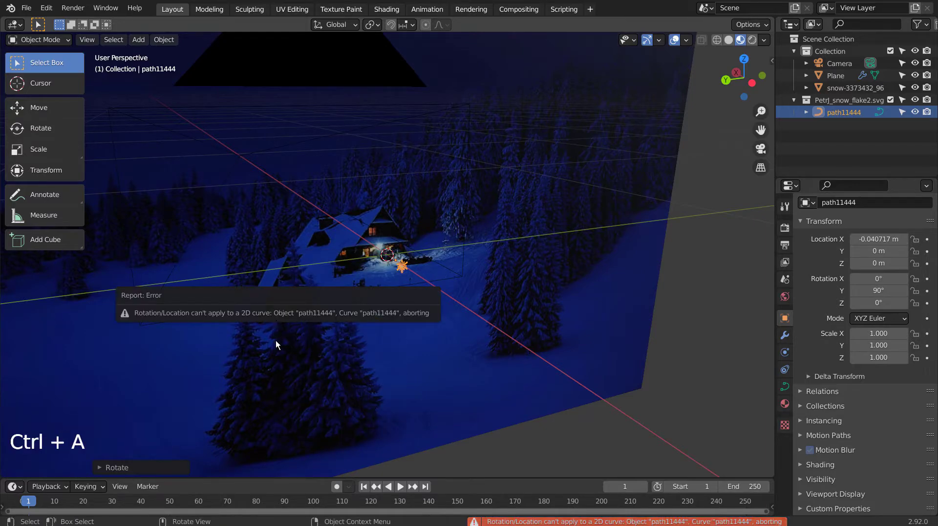
Convert the snowflake curve to a mesh and apply its rotation and scale
right_click(402, 270)
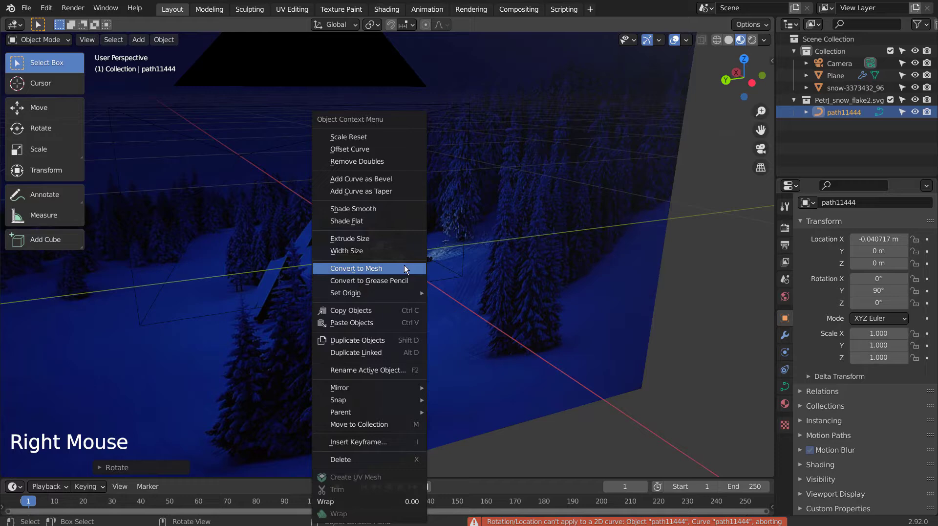
click(401, 272)
key(ctrl+a)
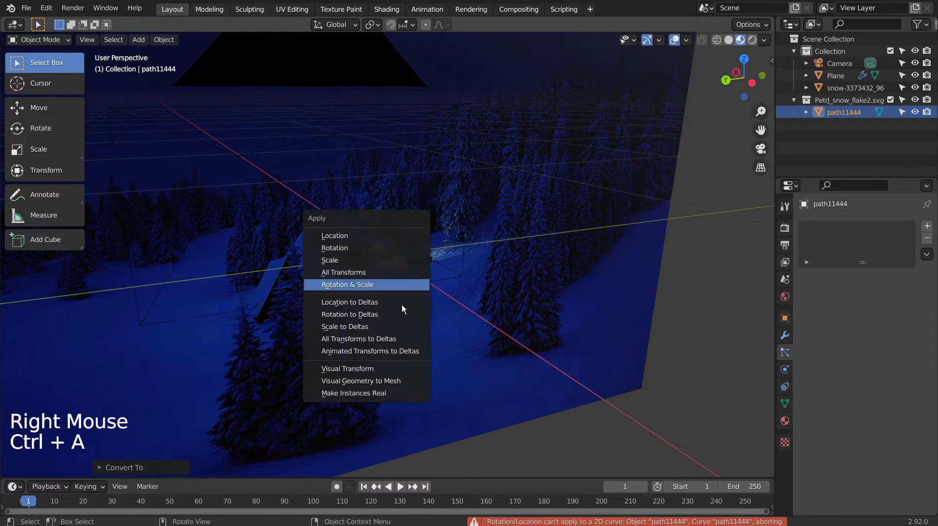
click(398, 283)
Play the particle animation and rotate the snowflake mesh to reorient the falling flakes
middle_drag(249, 290, 450, 440)
click(395, 485)
click(401, 485)
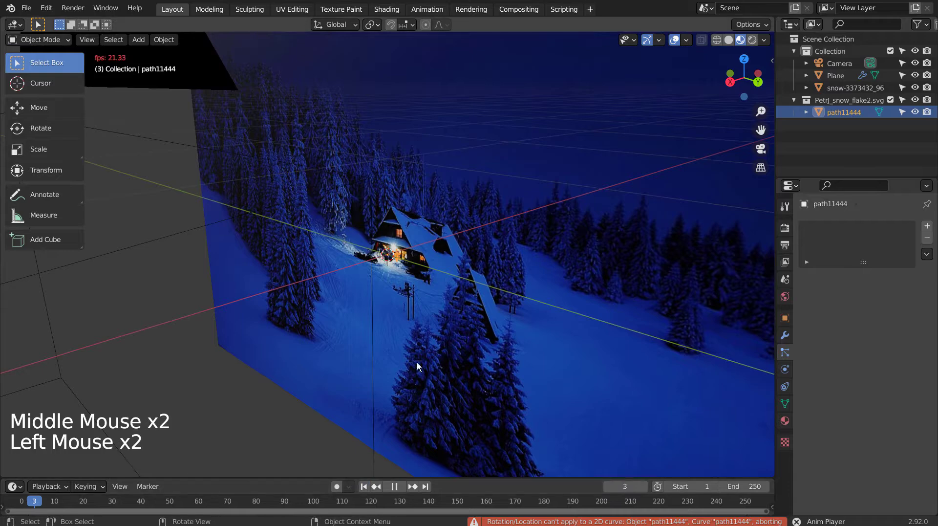
scroll(418, 353, down, 3)
middle_drag(418, 354, 255, 318)
key(r)
click(255, 318)
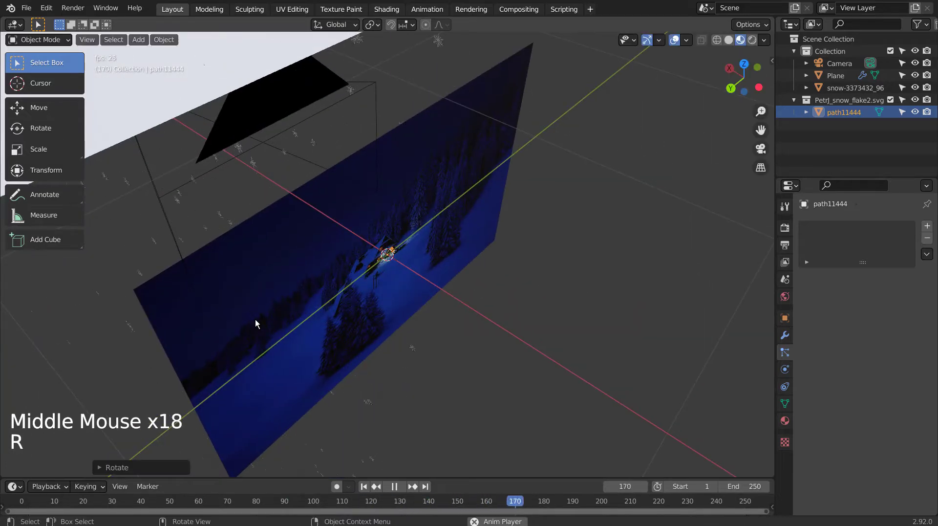
Move the snowflake mesh along the global X axis to behind the picture and apply its transform
middle_drag(361, 298, 163, 268)
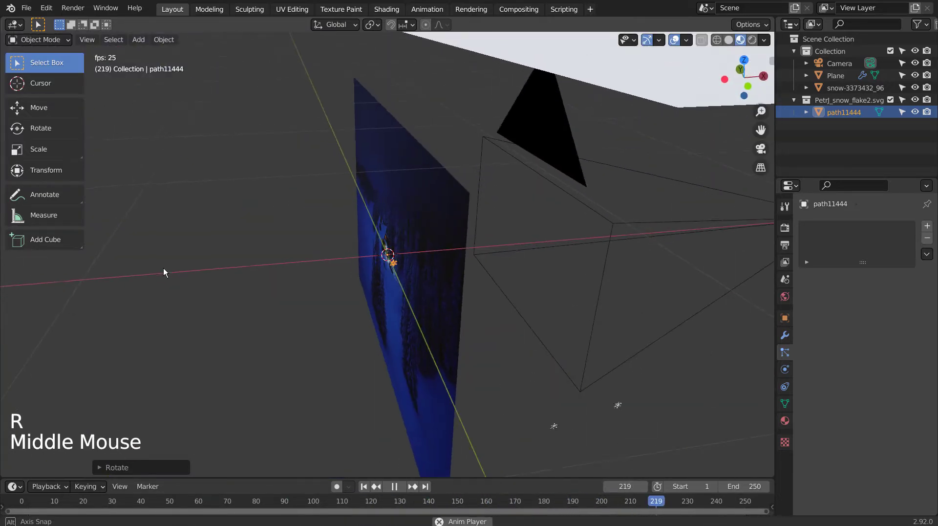
key(g)
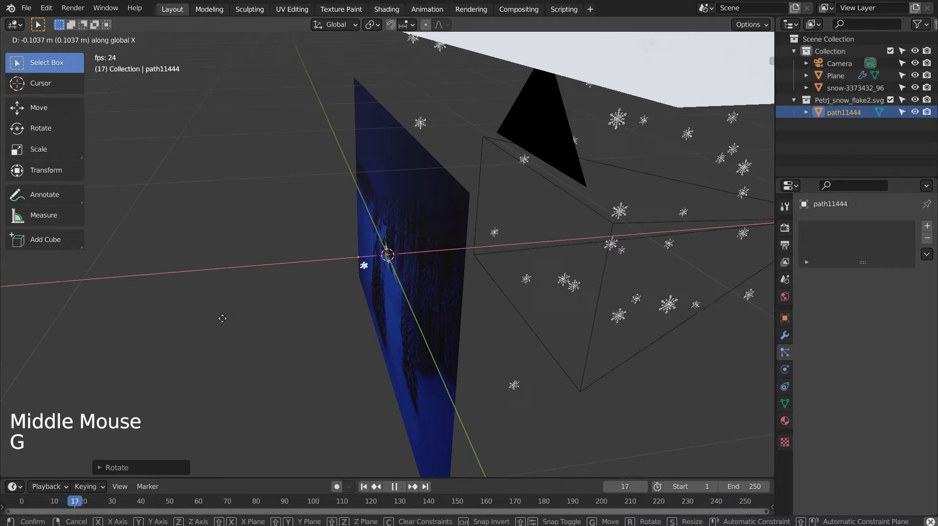
click(252, 295)
middle_drag(252, 295, 453, 281)
key(ctrl+a)
click(546, 295)
Examine the playing snowfall from the side view, the camera view and a free perspective
scroll(431, 269, down, 5)
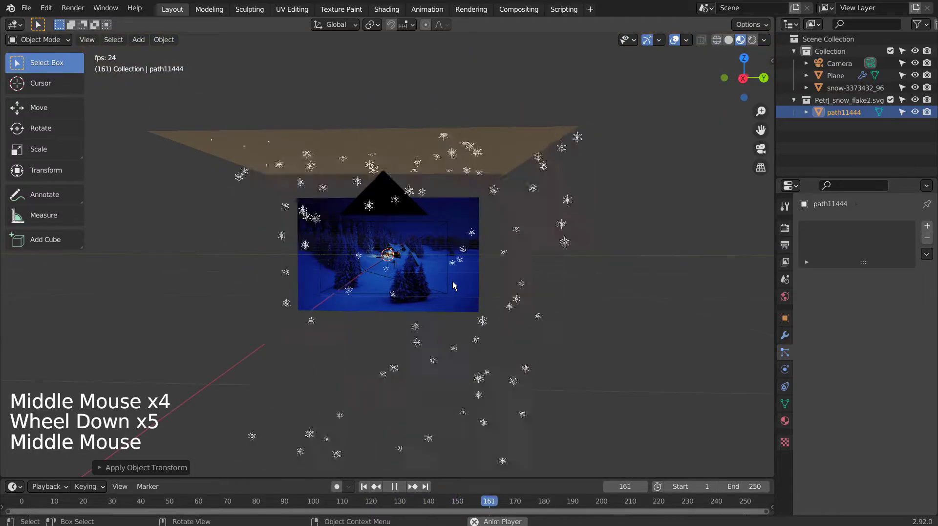
key(KP_1)
key(KP_3)
scroll(452, 280, up, 6)
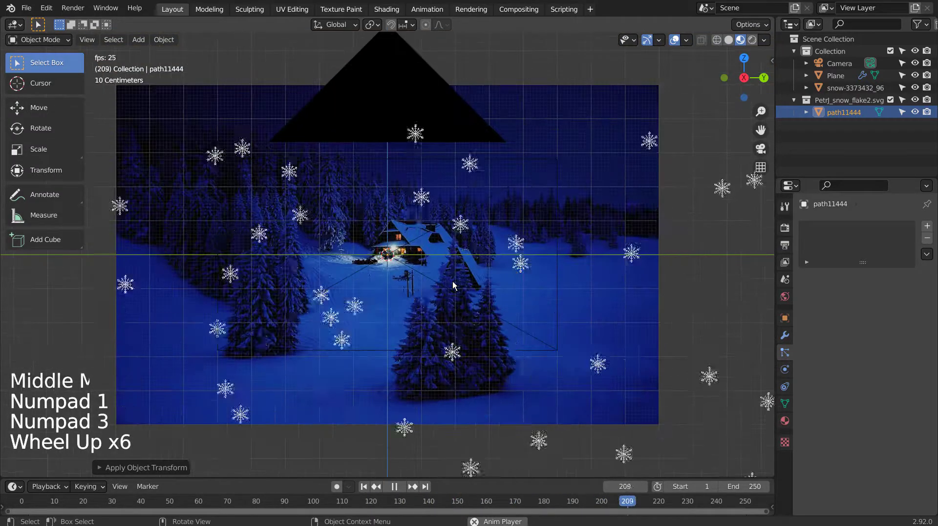
key(KP_0)
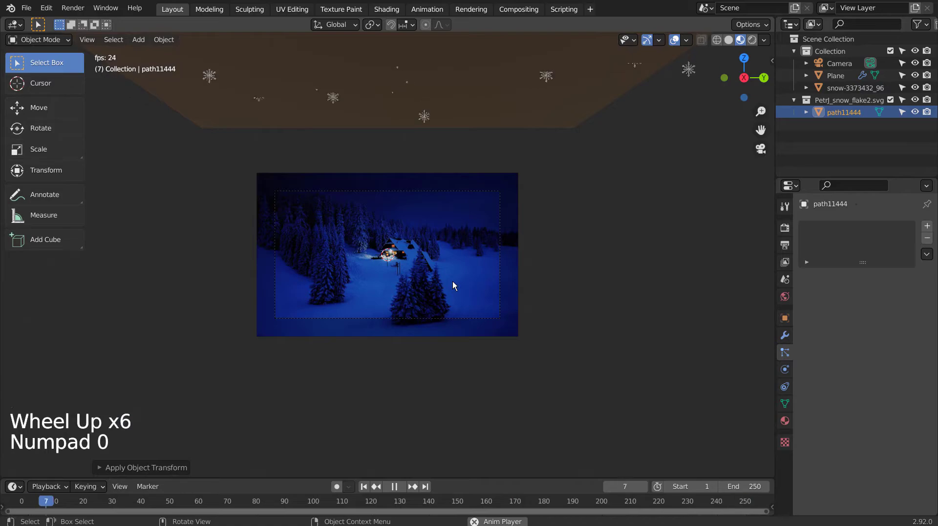
scroll(453, 281, up, 5)
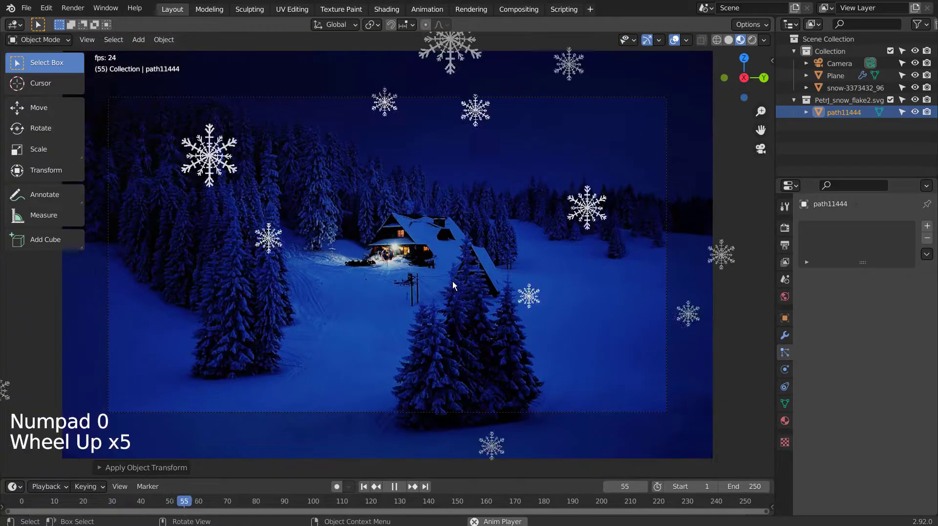
scroll(452, 281, down, 5)
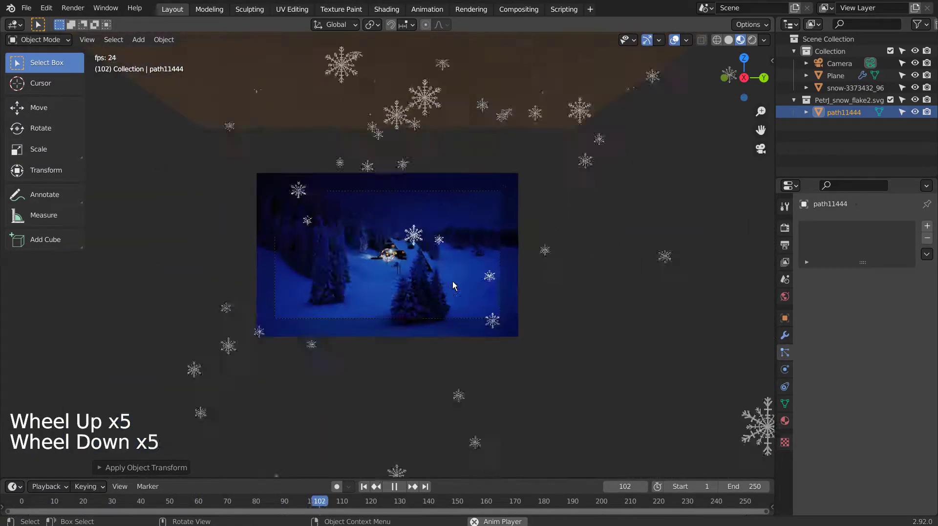
scroll(452, 286, down, 6)
middle_drag(453, 286, 488, 292)
scroll(512, 284, down, 3)
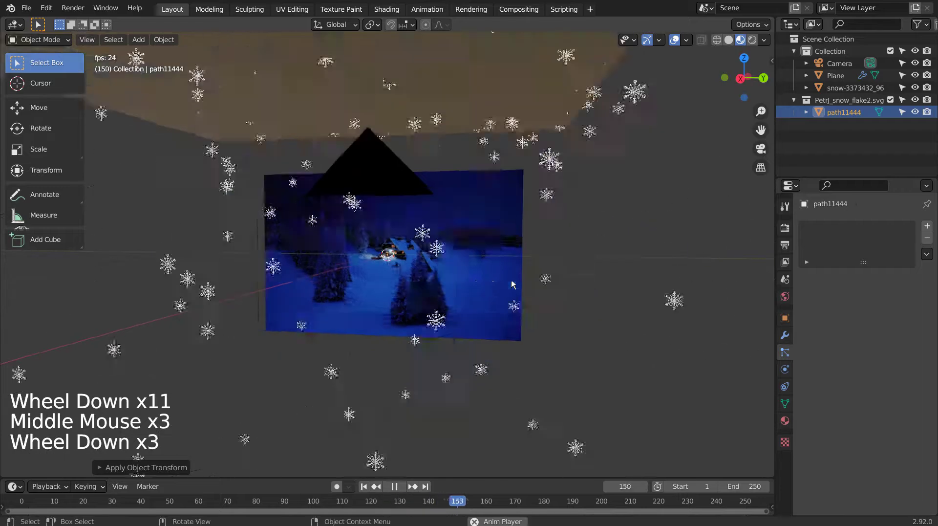
scroll(512, 284, down, 2)
Set the emitter plane's particle field weights to Gravity 0.1 and Force 0
click(460, 153)
scroll(934, 394, down, 5)
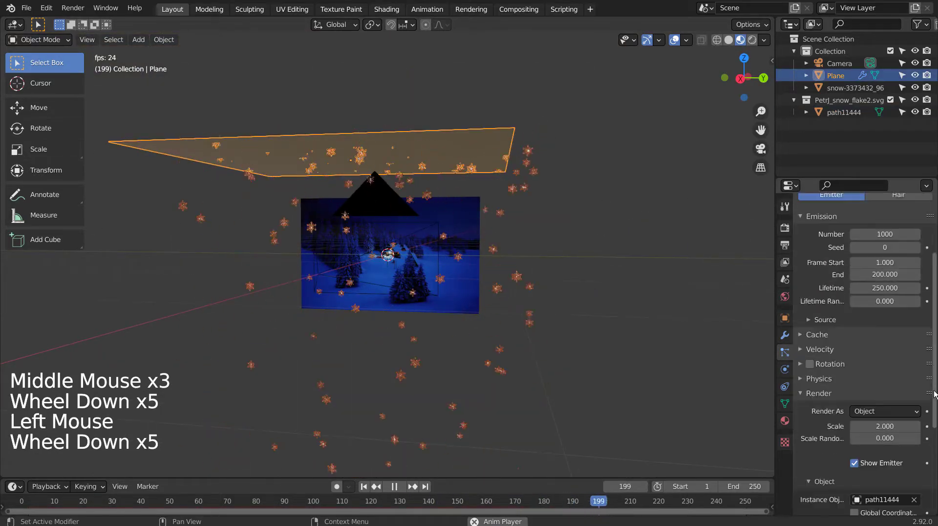
scroll(880, 410, down, 10)
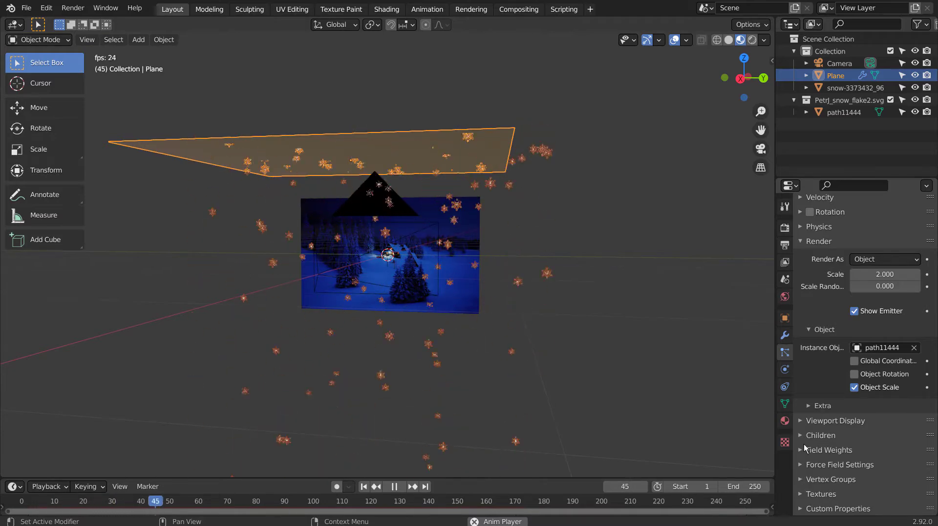
click(803, 449)
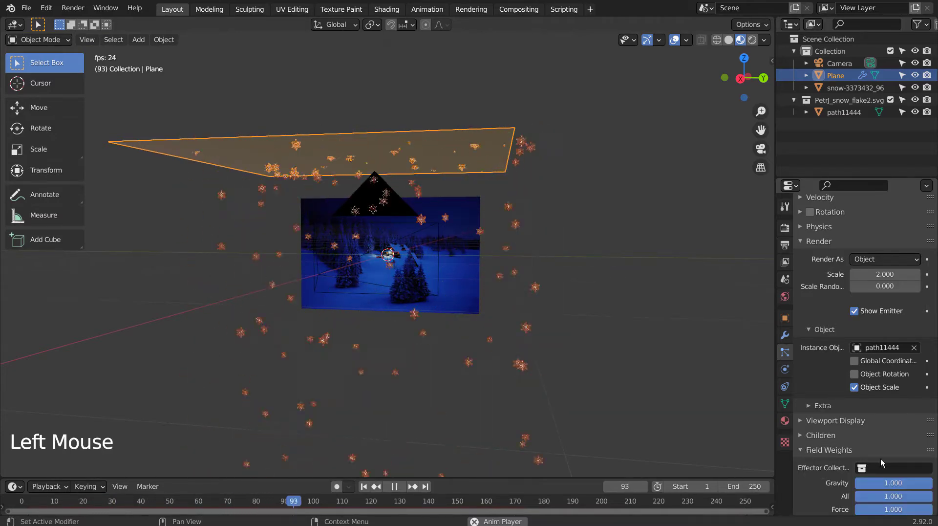
scroll(880, 454, down, 5)
scroll(881, 449, down, 4)
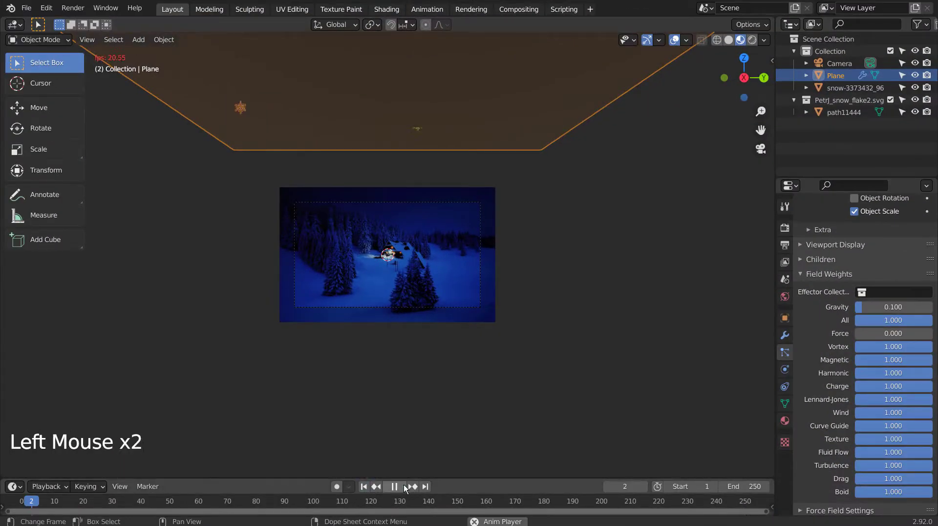
Preview the slower snowfall through the camera, stop playback and return to frame 1
scroll(507, 358, down, 1)
middle_drag(507, 358, 445, 391)
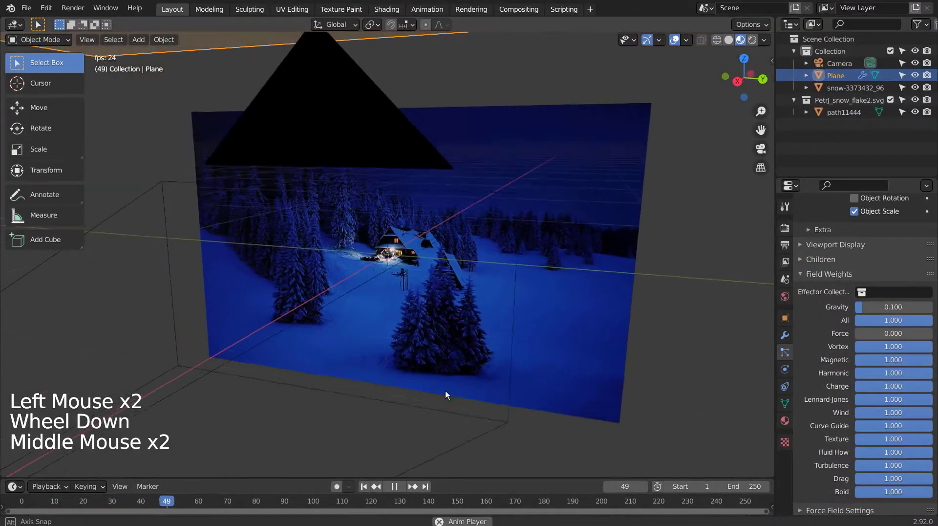
scroll(444, 390, down, 2)
key(KP_0)
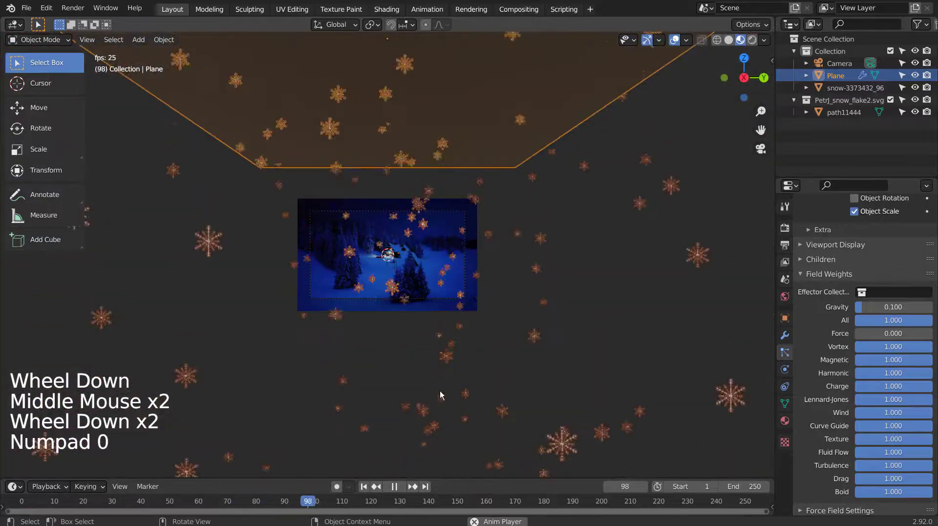
scroll(444, 389, up, 7)
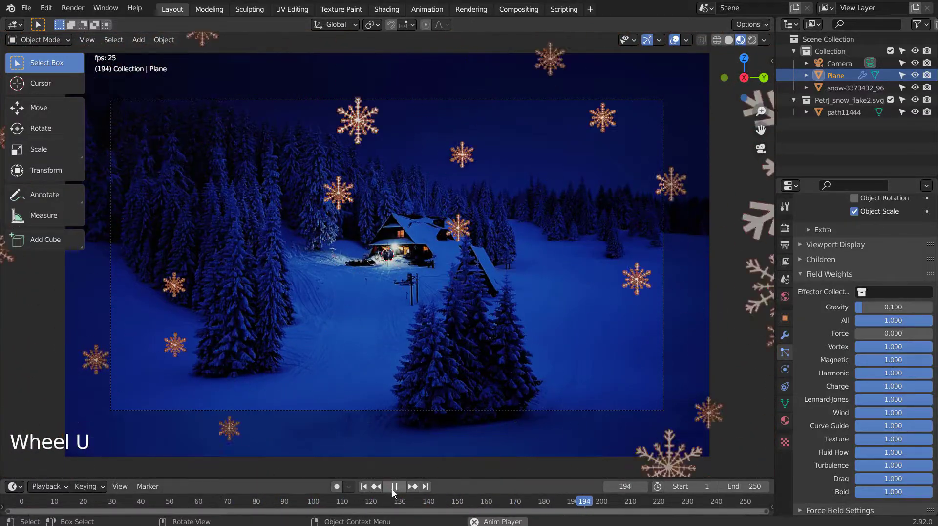
click(394, 486)
click(364, 486)
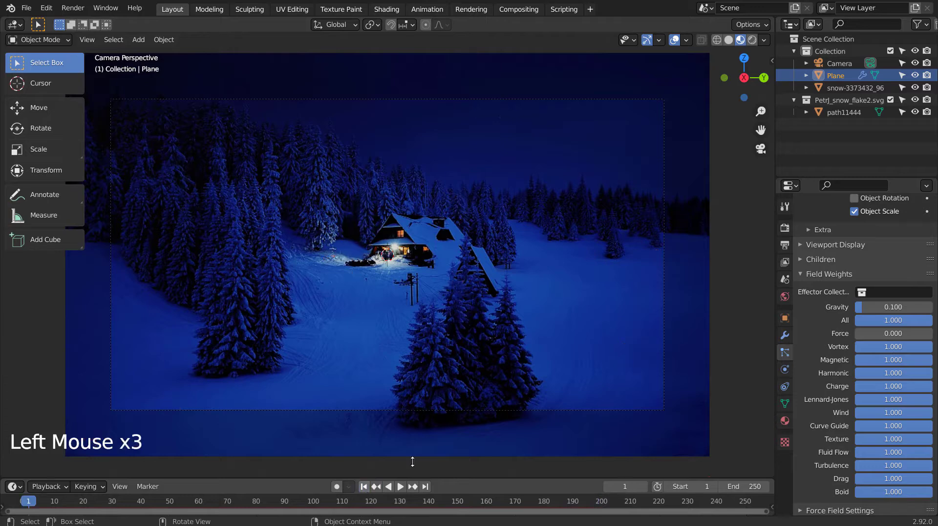
Set the Brownian force in the plane's particle physics to 9 and play the animation
click(799, 274)
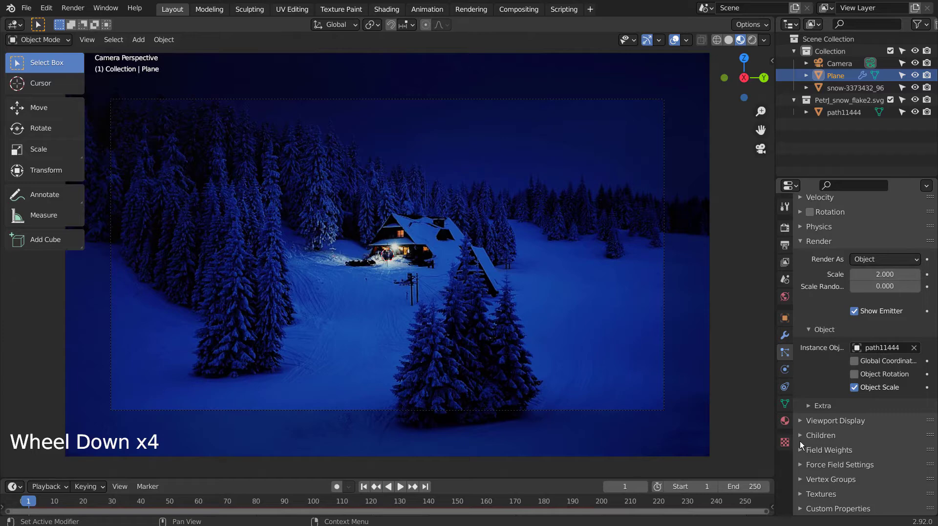
click(843, 74)
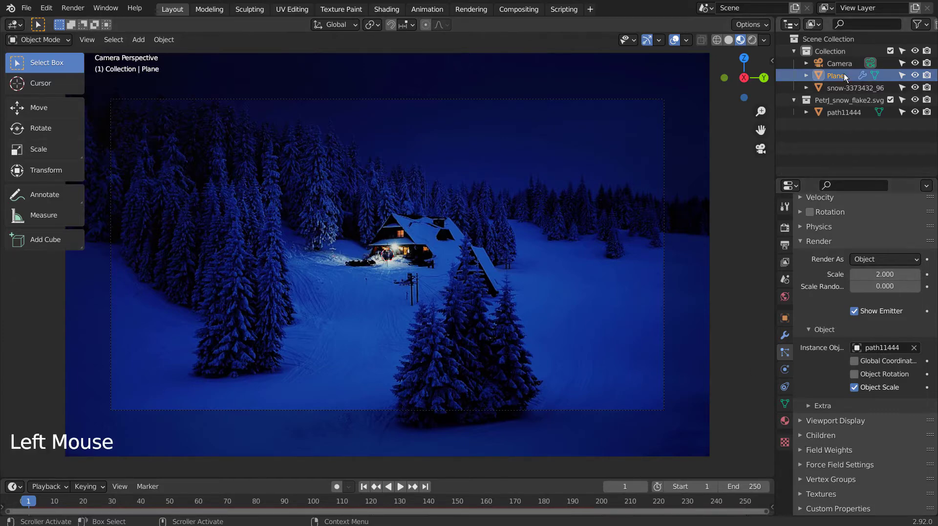
scroll(802, 363, down, 3)
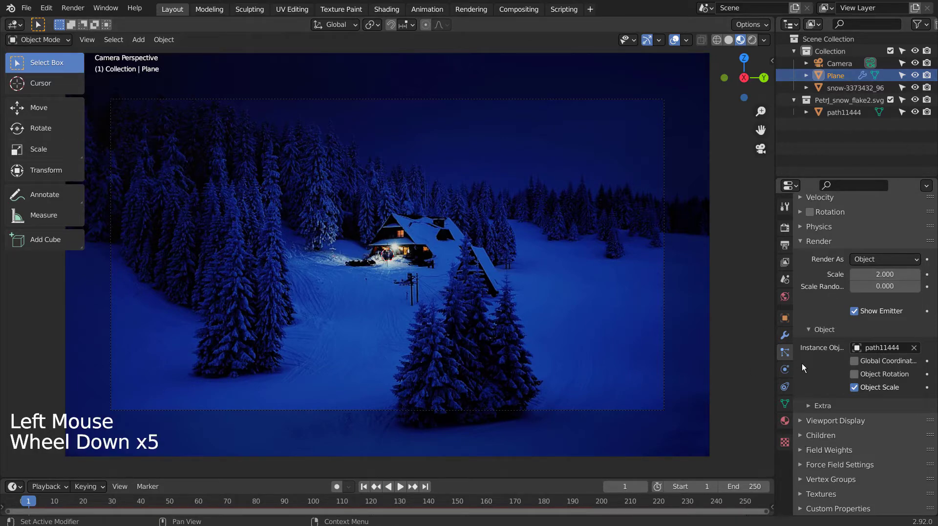
click(814, 227)
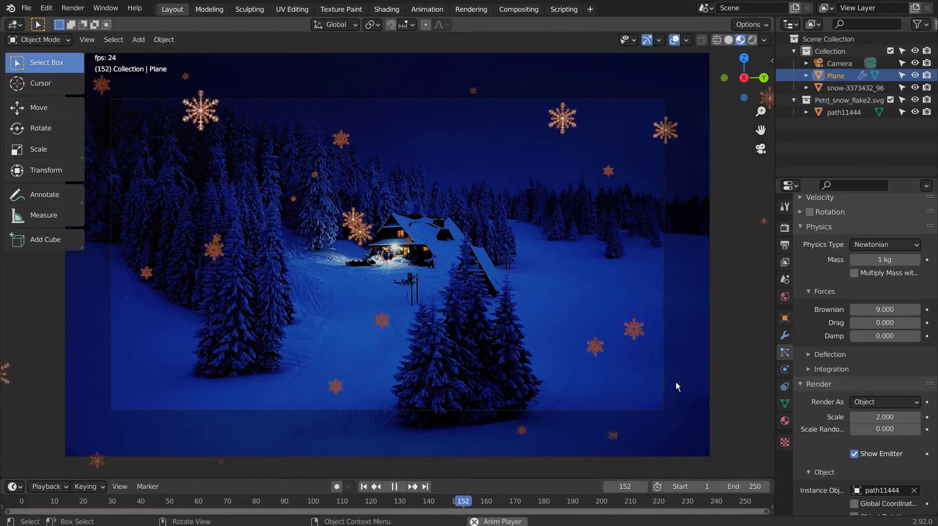
Set the Drag force of the plane's particles to 1
click(879, 323)
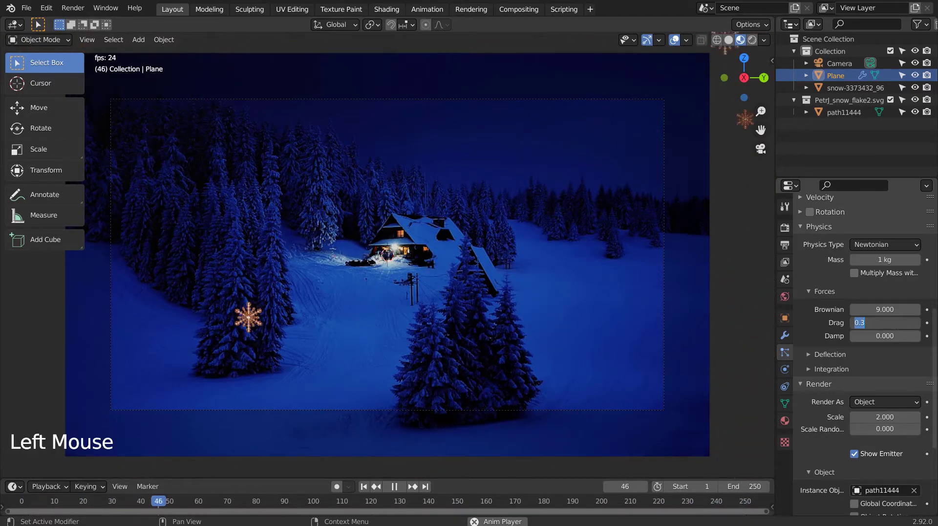
text(1)
key(Return)
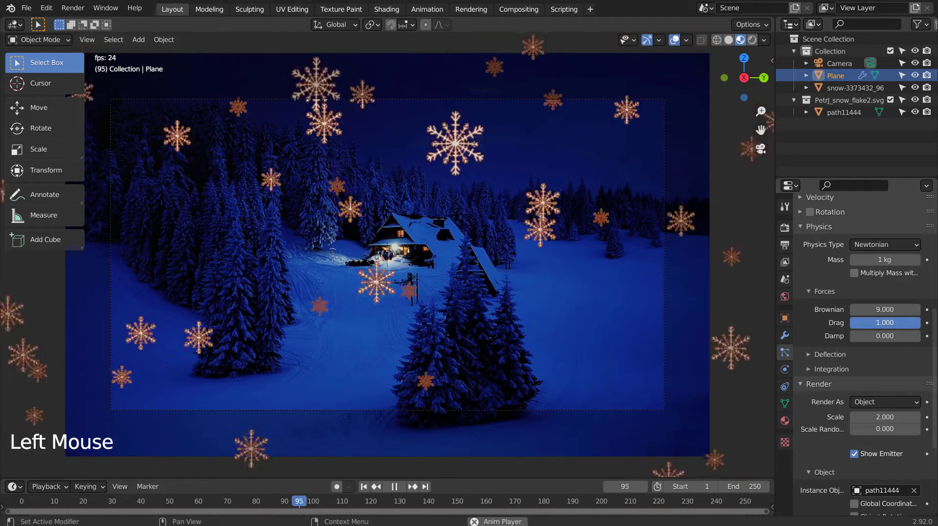
Set the Damp force in the plane's particle physics to 0.1
click(891, 336)
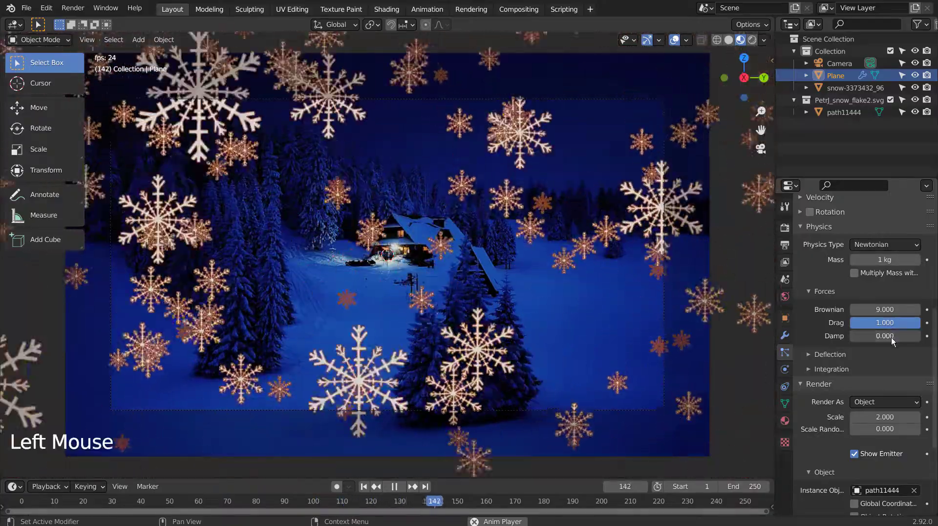
text(1)
key(Return)
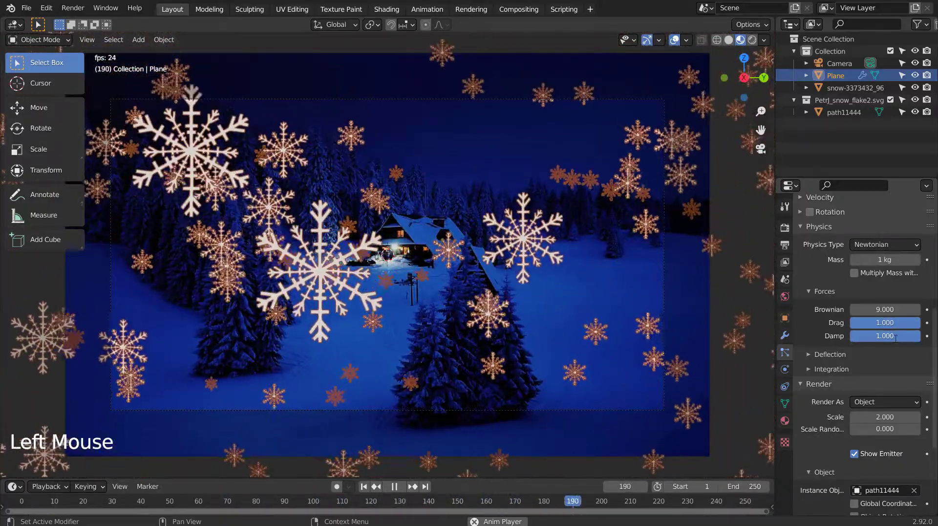
double_click(896, 336)
text(0)
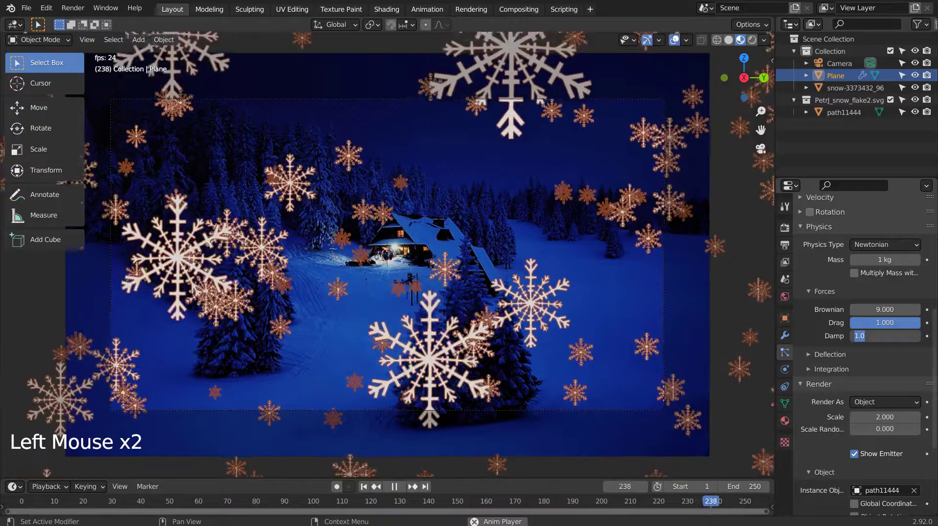
text(.1)
key(Return)
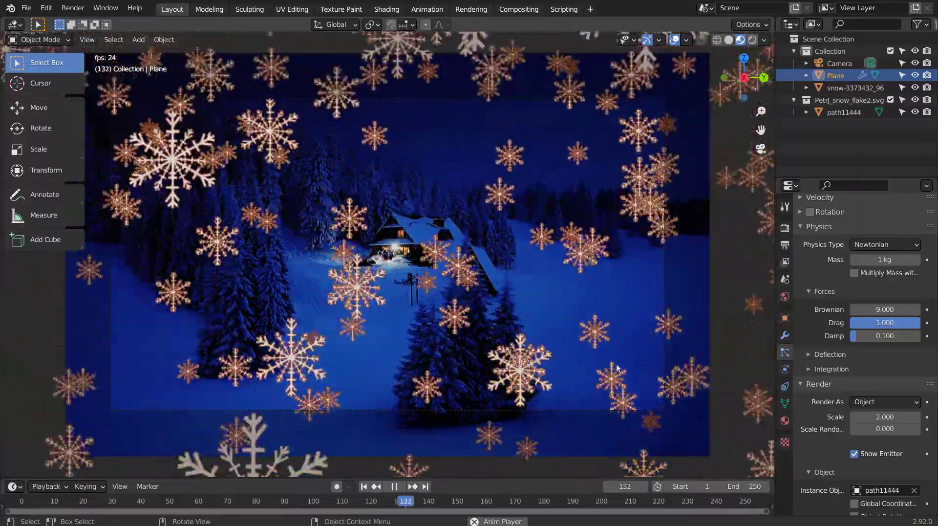
Set Type 1 in the plane's particle force field settings to Turbulence
scroll(876, 355, down, 15)
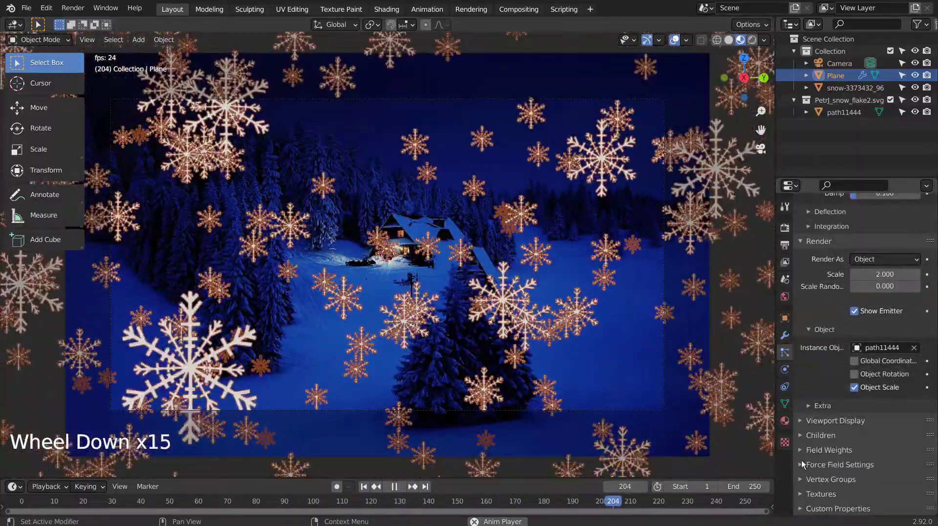
click(802, 462)
scroll(801, 463, down, 11)
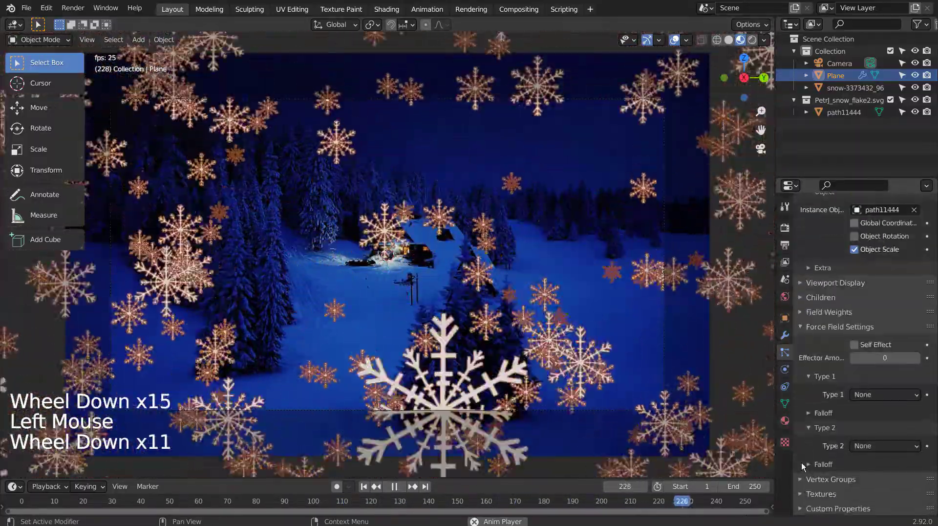
click(862, 395)
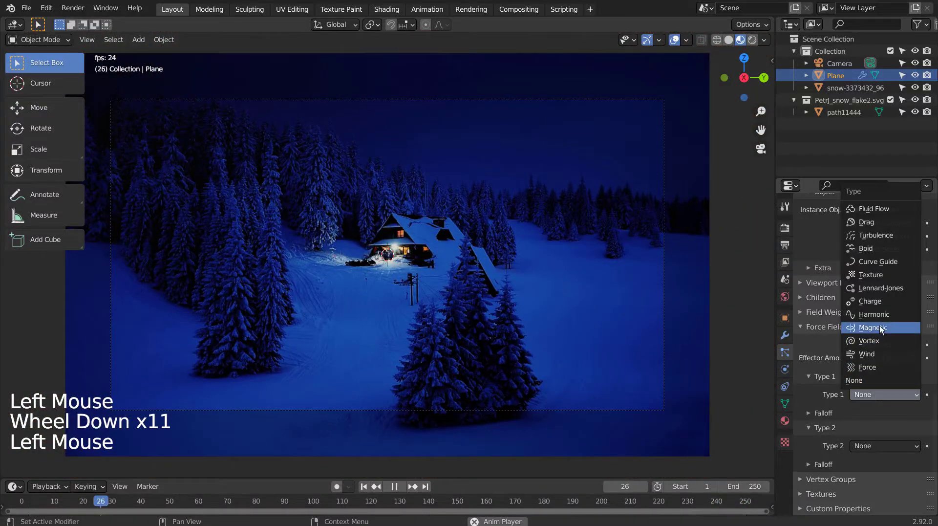
click(888, 236)
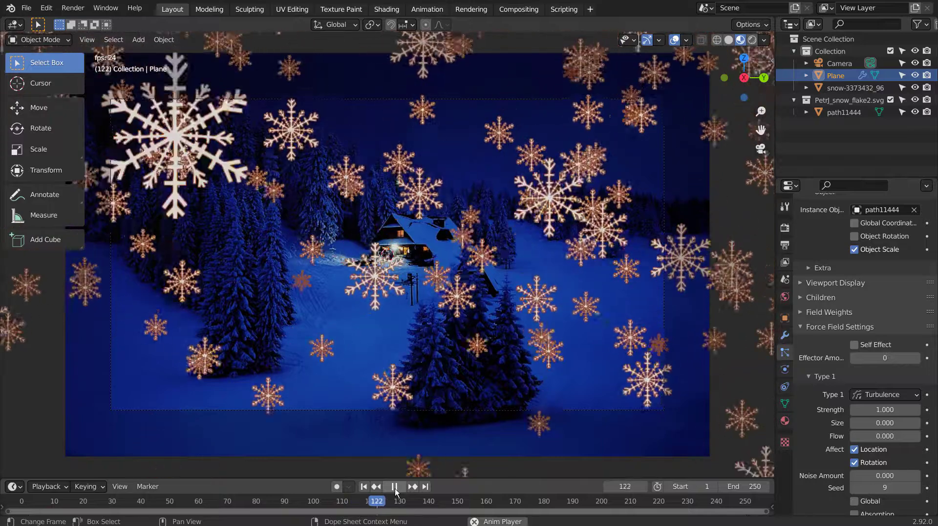
Set the Turbulence strength to 15, preview the snowfall and return to frame 1
click(395, 487)
click(364, 487)
scroll(909, 341, down, 6)
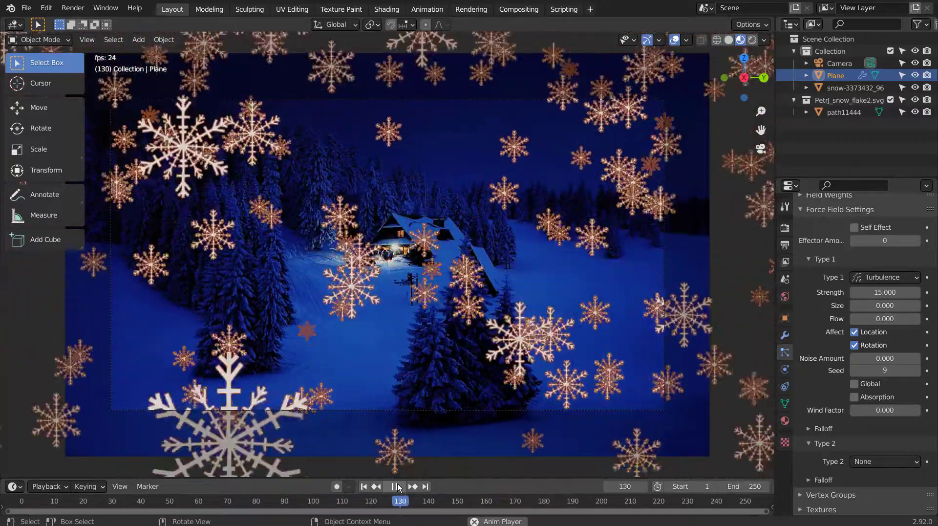
click(398, 486)
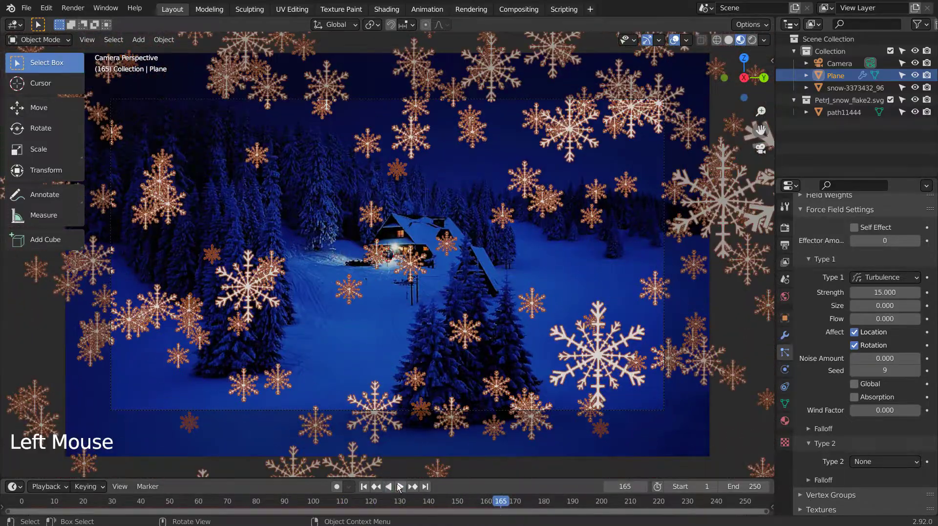
click(364, 486)
Set the Gravity field weight of the plane's particles to 1 and play the animation from the first frame
scroll(873, 324, up, 10)
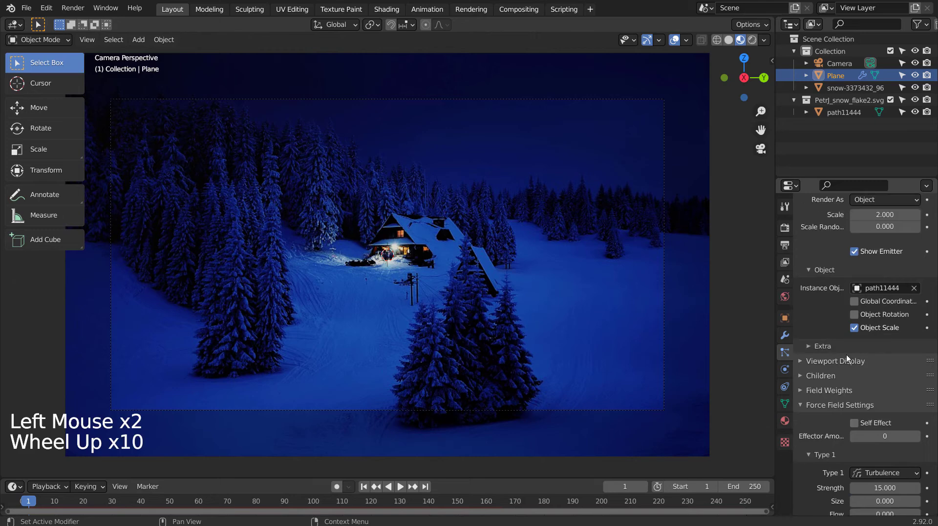
click(799, 391)
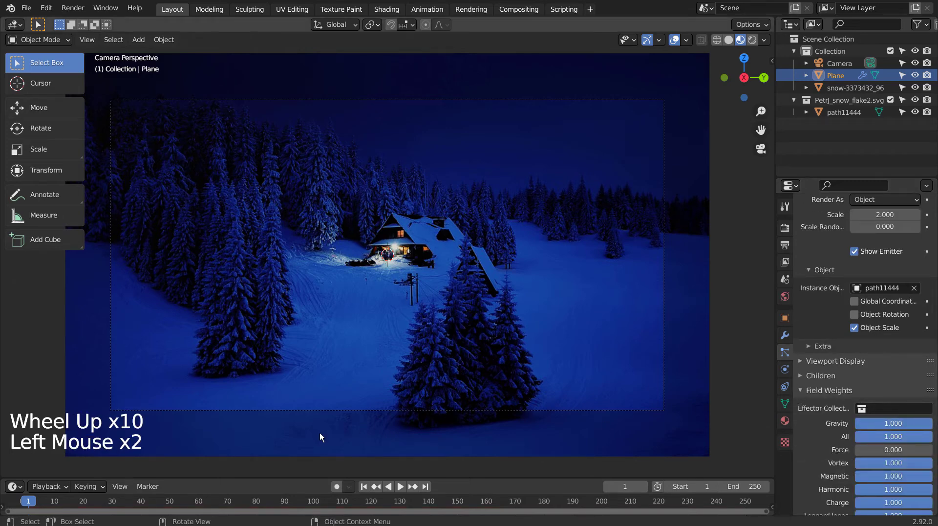
click(368, 490)
click(404, 490)
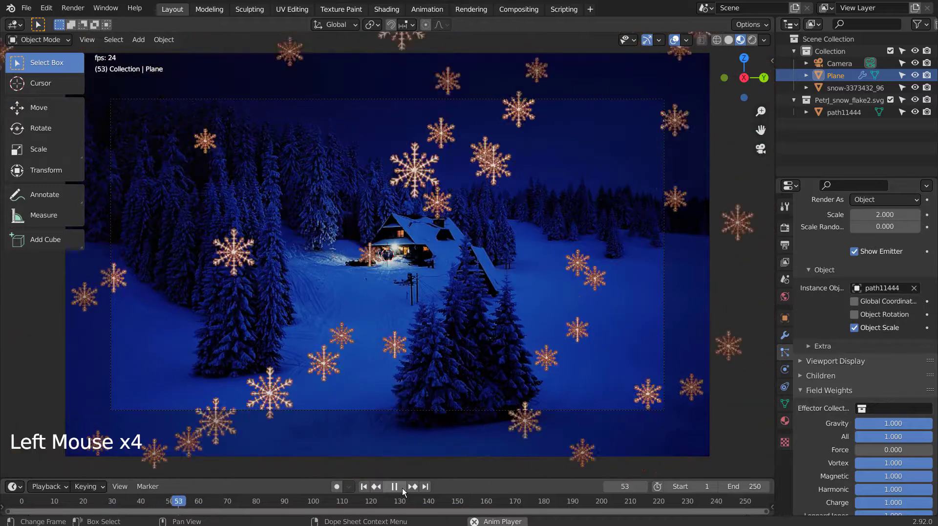
Stop playback, set the Gravity field weight to 0.5, replay the snowfall from the start and deselect the plane
click(401, 487)
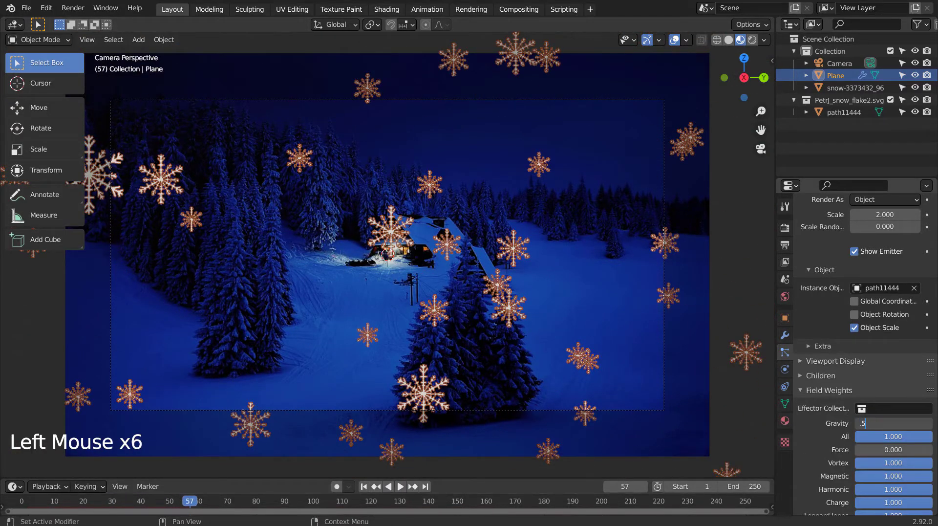
click(372, 486)
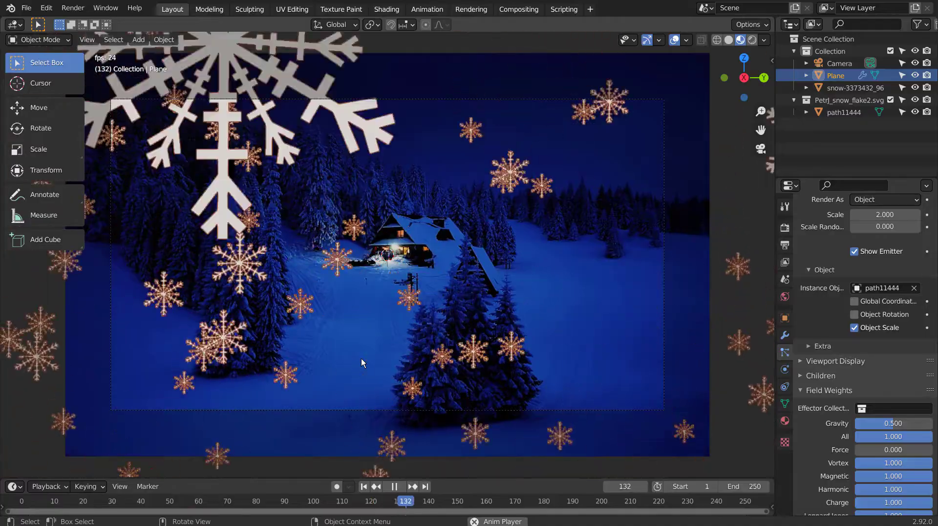
click(42, 363)
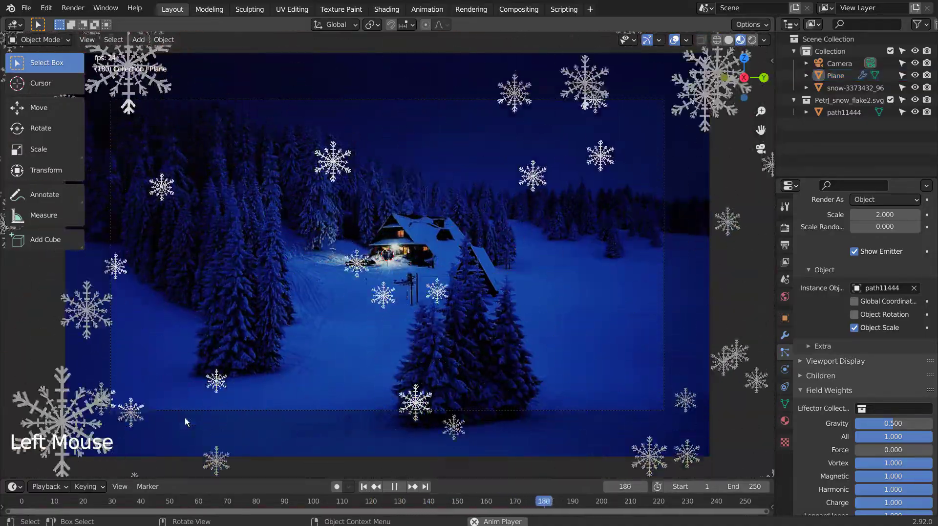